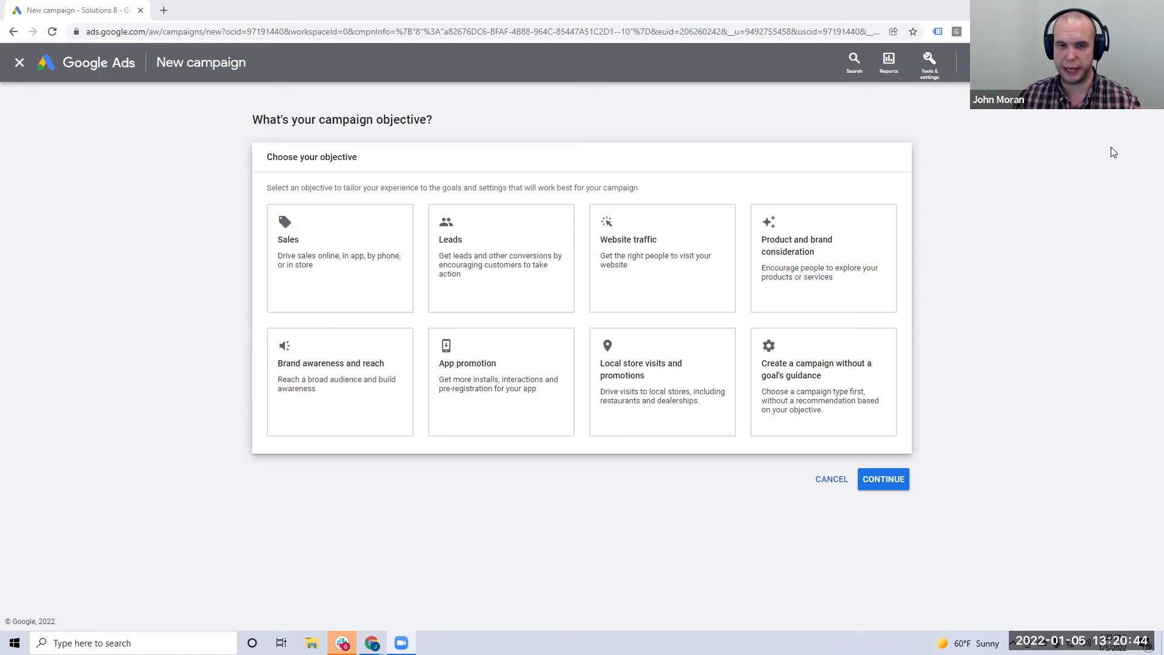
Choose Sales as the objective of the new campaign
left_click(343, 271)
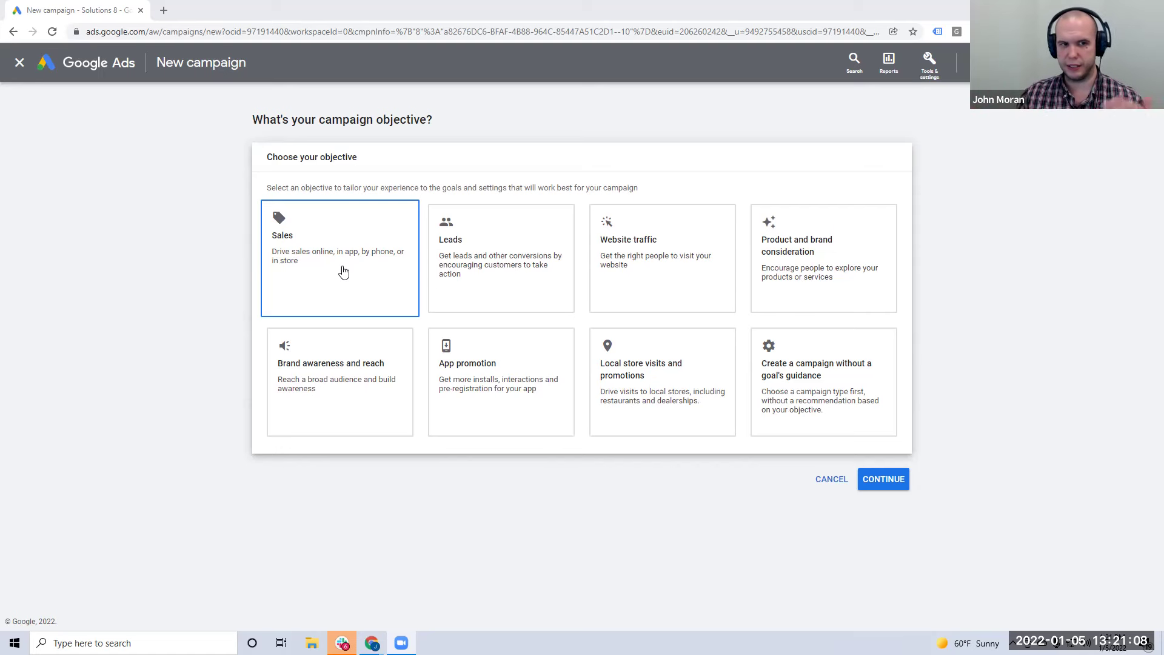
left_click(342, 269)
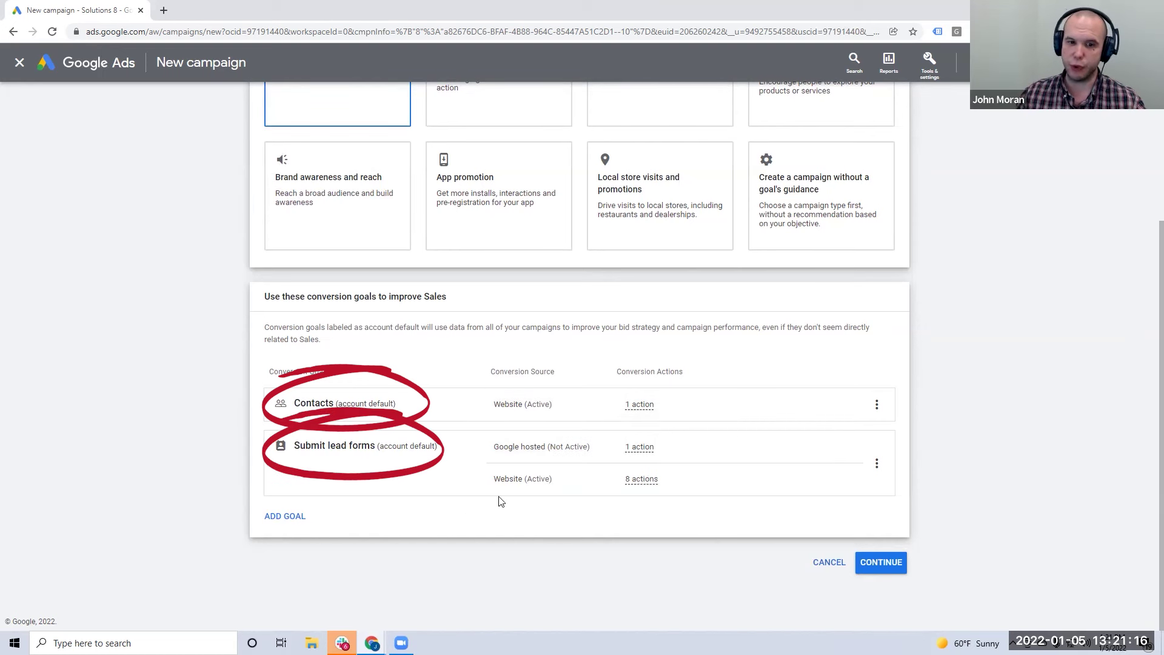
Examine the Contacts and Submit lead forms conversion goals, including the website conversion actions recorded under the lead form goal
mouse_move(637, 448)
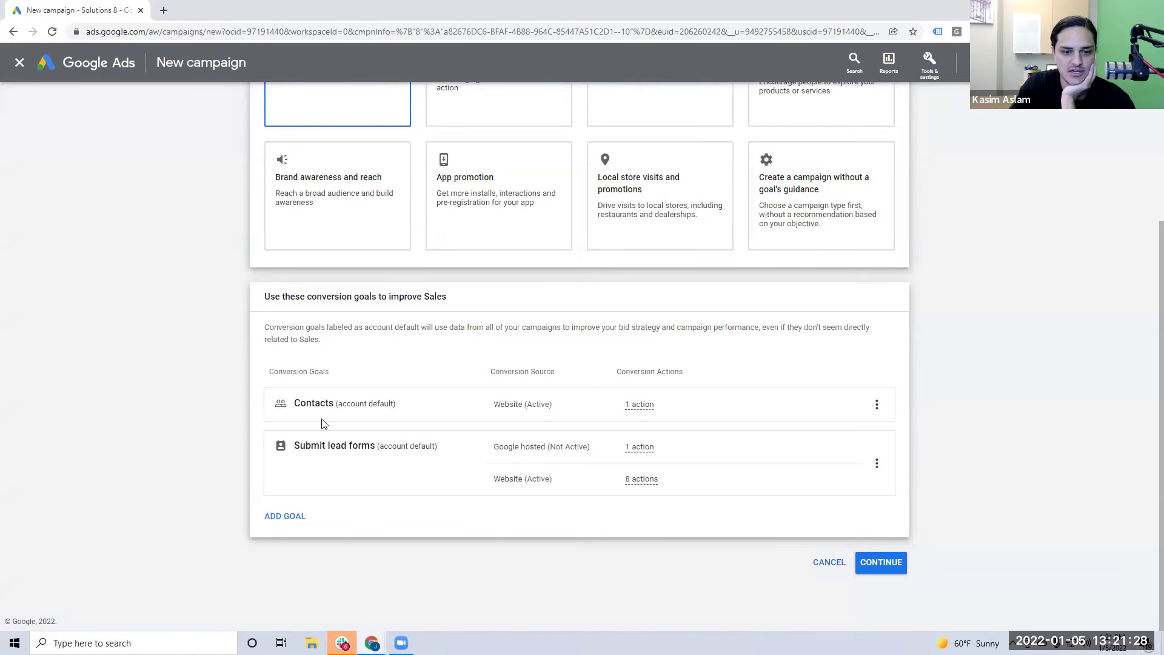
left_click_drag(294, 403, 372, 404)
left_click_drag(303, 448, 380, 449)
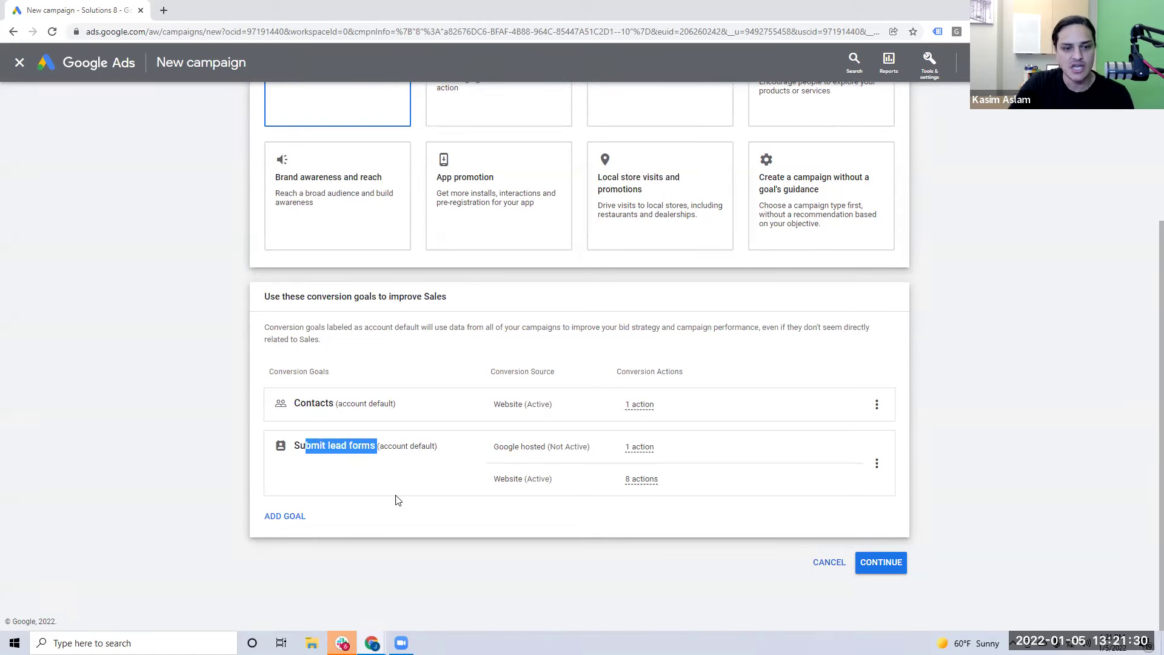
left_click(1094, 431)
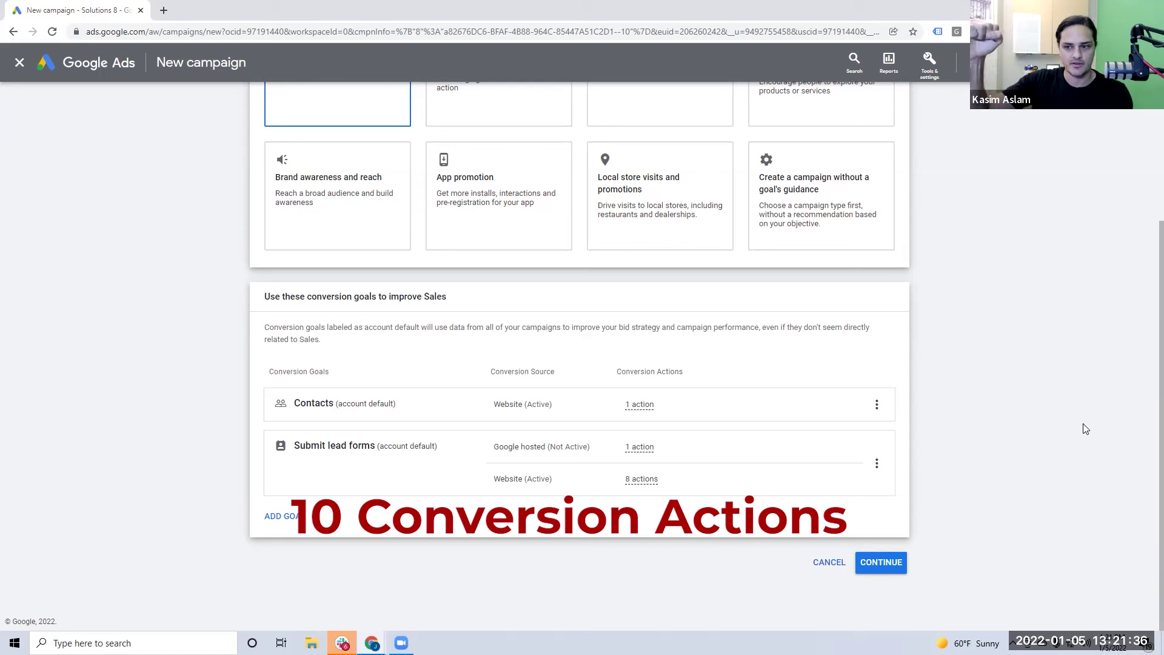
left_click(877, 463)
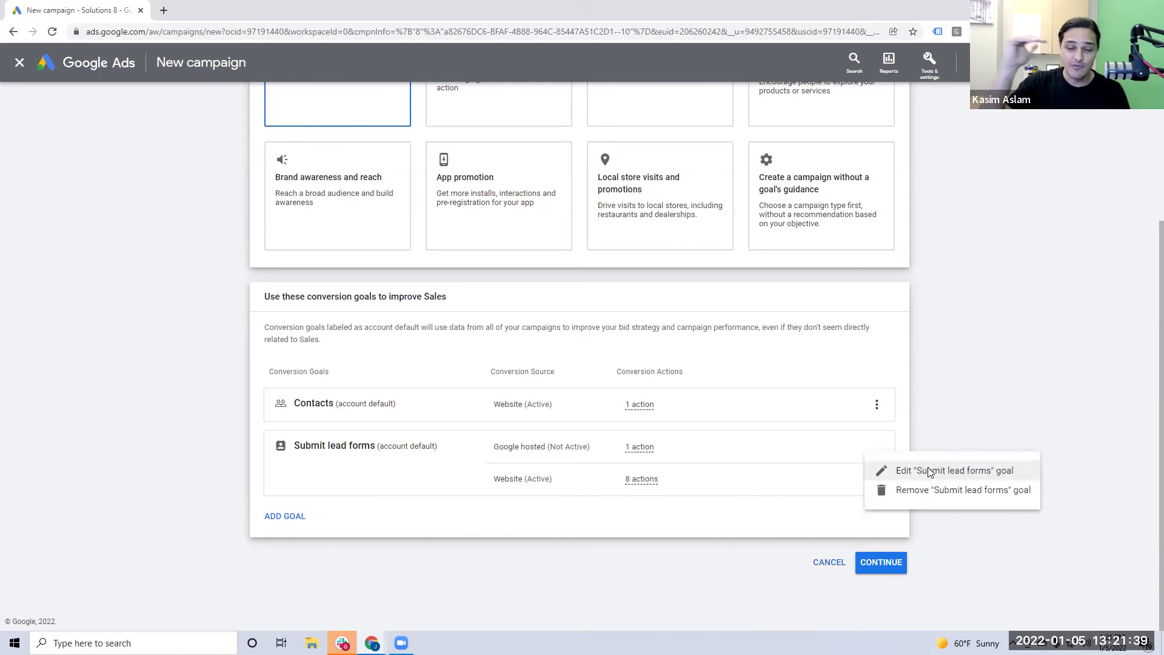
left_click(959, 406)
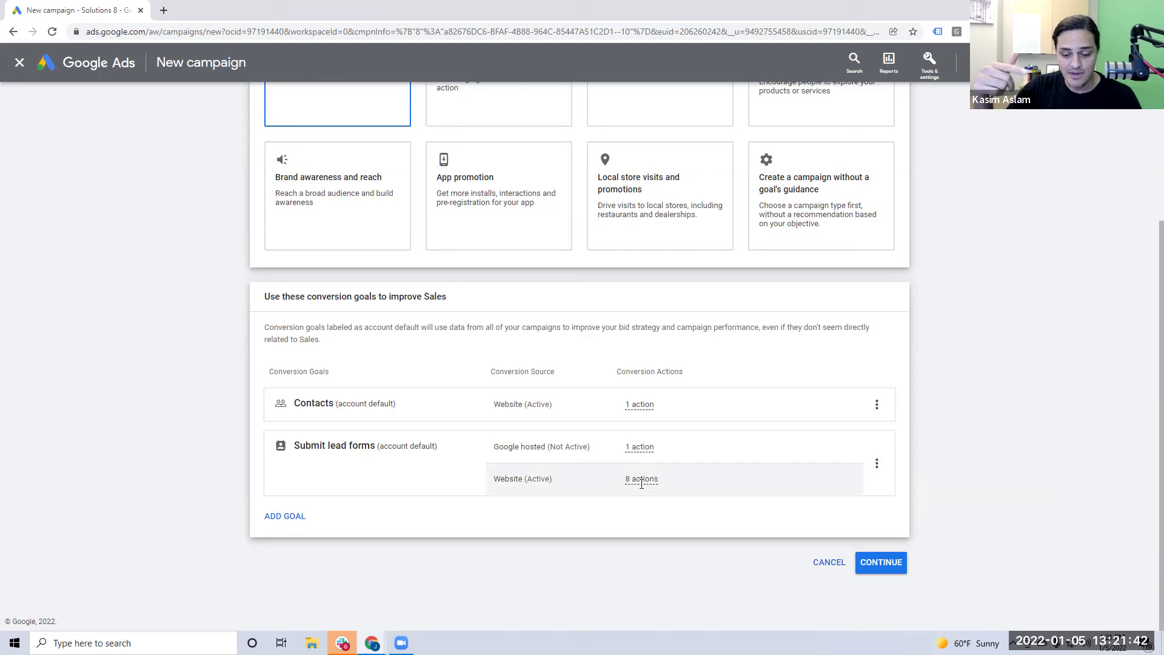
mouse_move(641, 483)
scroll(642, 483, "down", 2)
scroll(642, 483, "up", 1)
left_click_drag(575, 499, 621, 464)
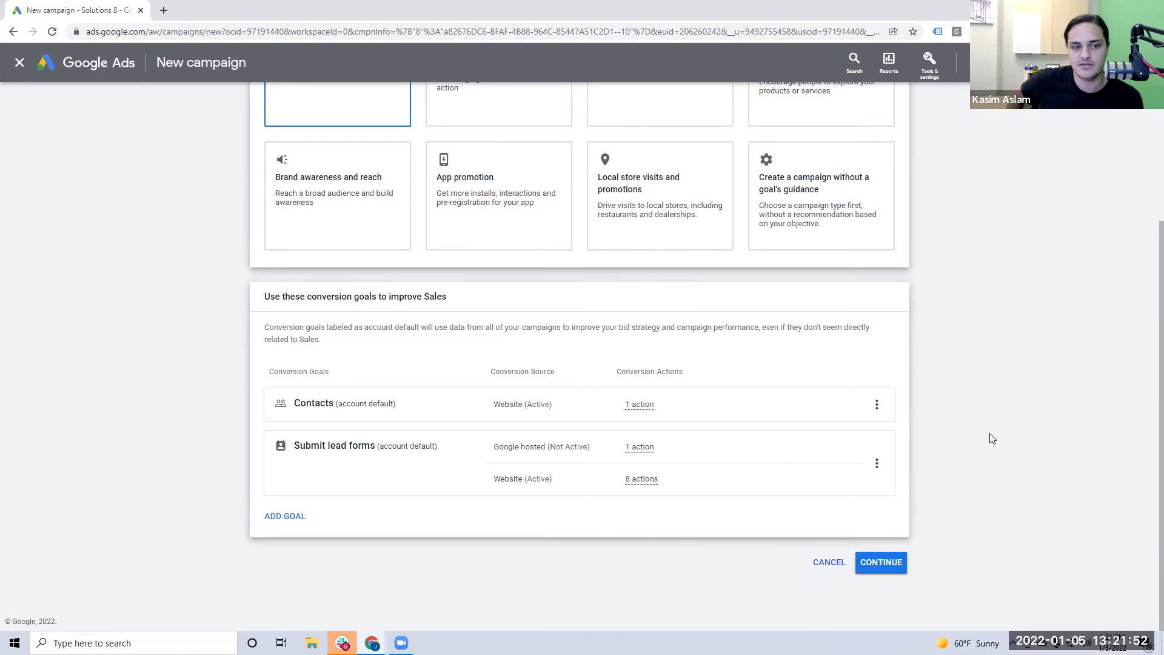
mouse_move(633, 481)
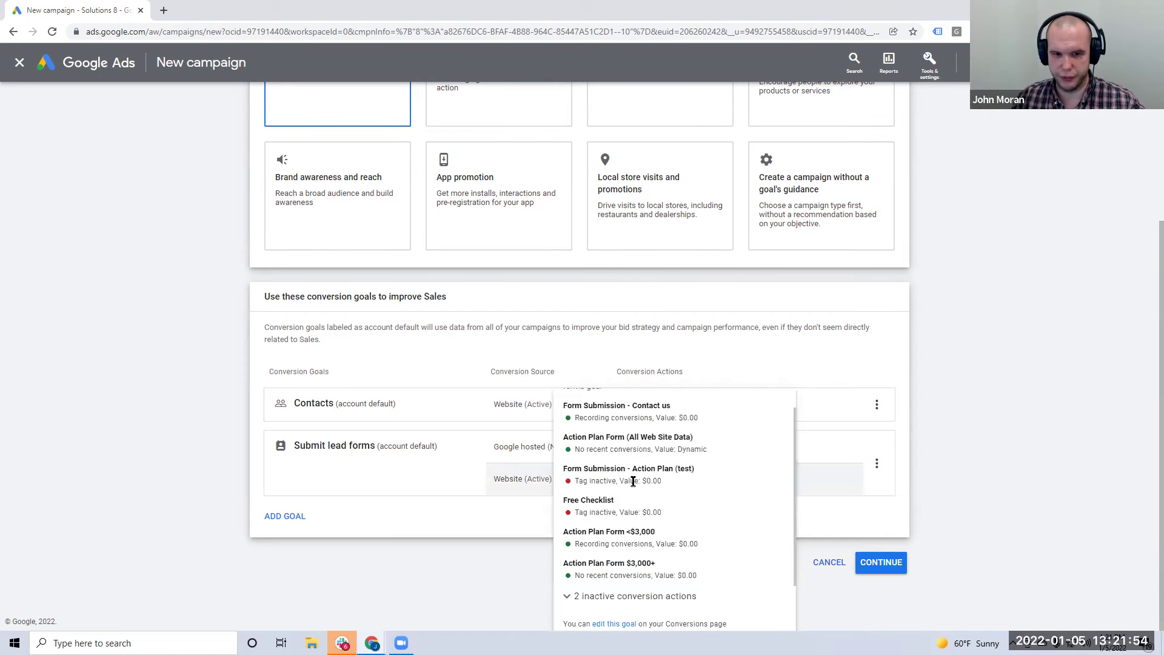
scroll(639, 521, "down", 1)
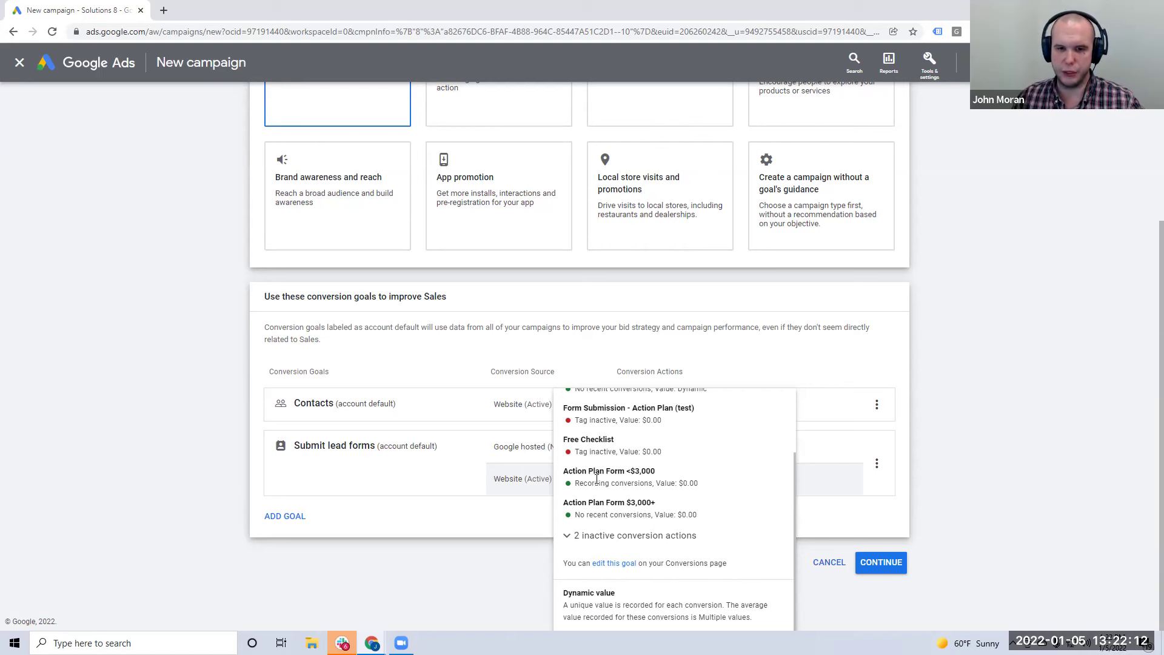
left_click_drag(625, 471, 646, 504)
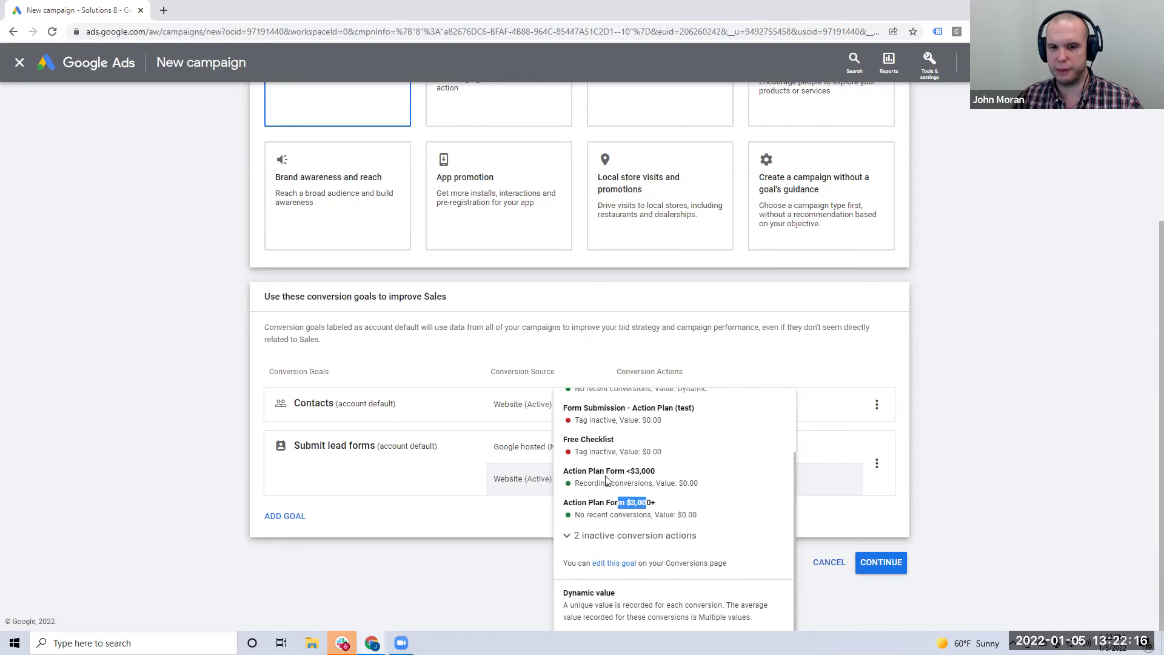
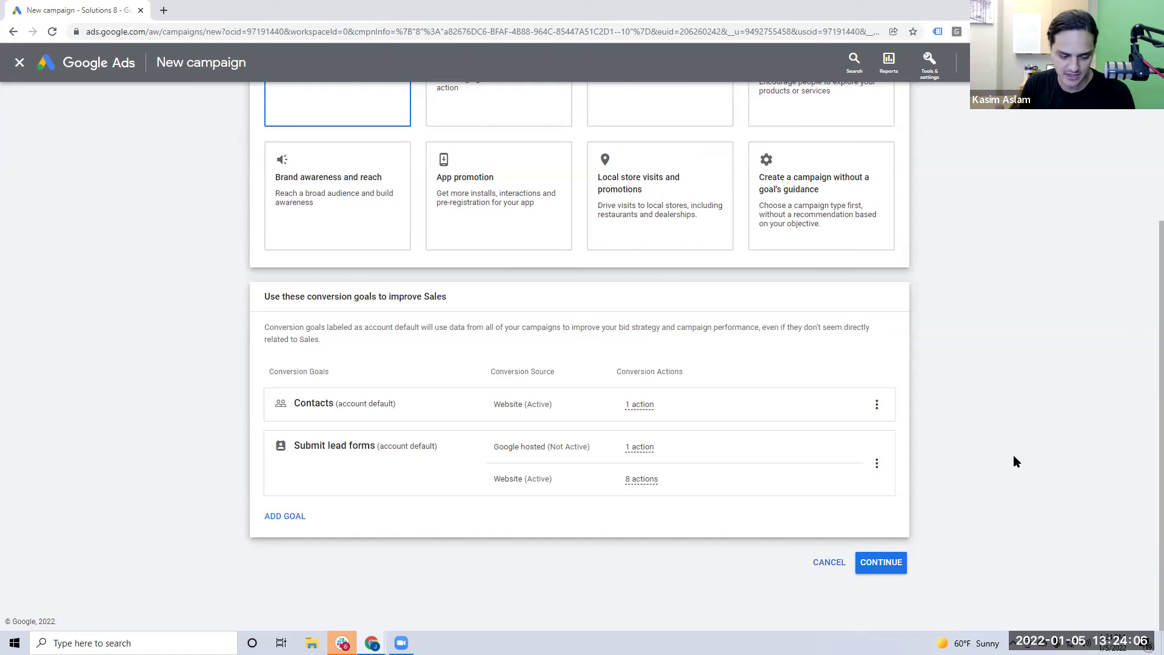
Accept the account-default conversion goals and choose Search as the campaign type
left_click(886, 570)
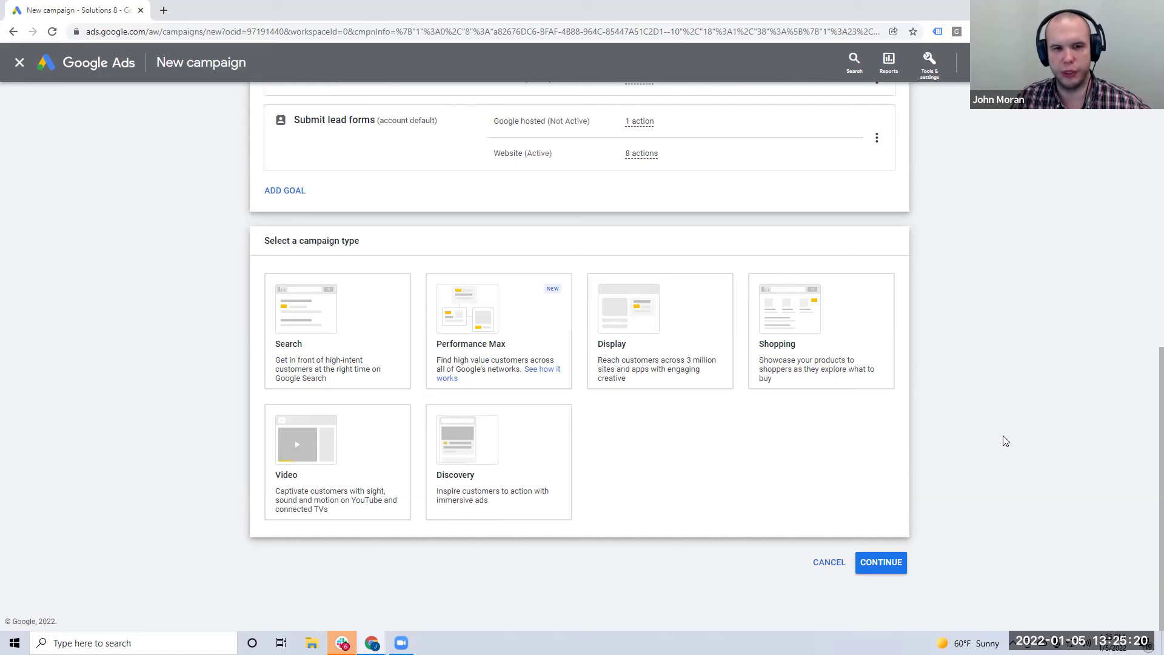
left_click(544, 296)
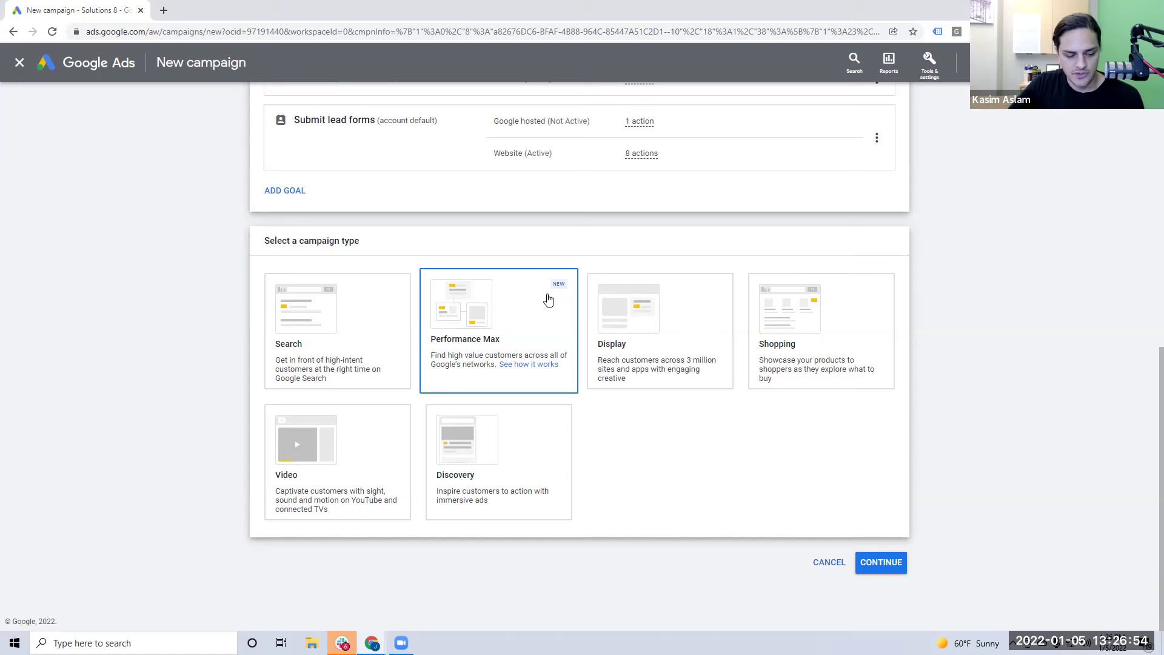
left_click(364, 322)
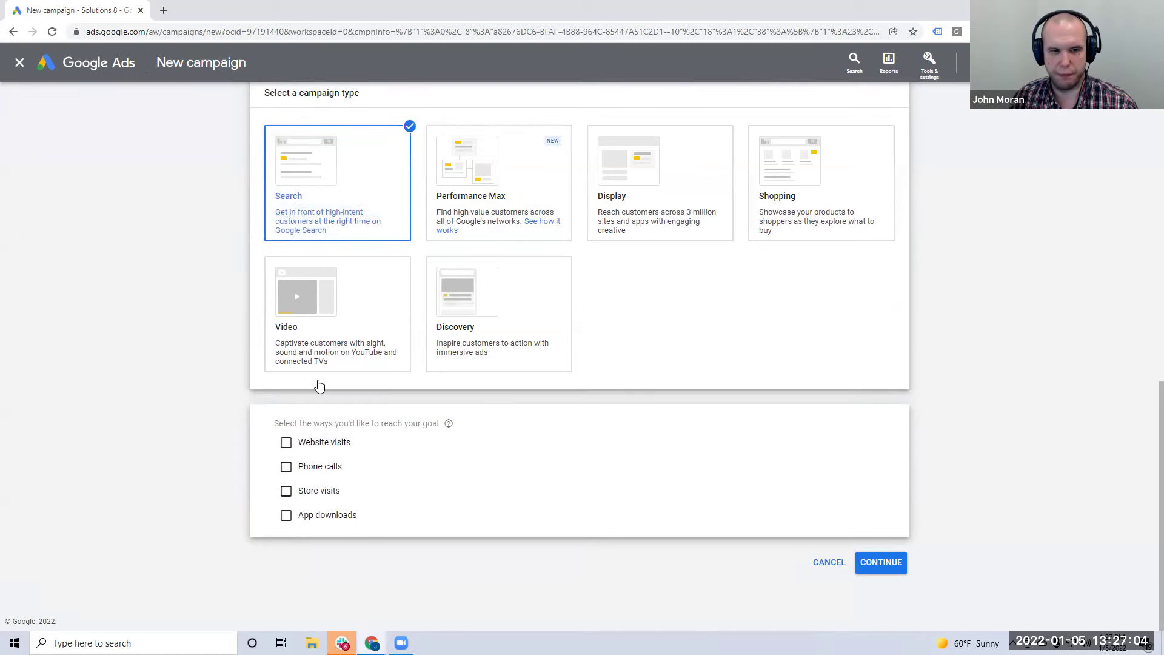
left_click_drag(274, 423, 446, 429)
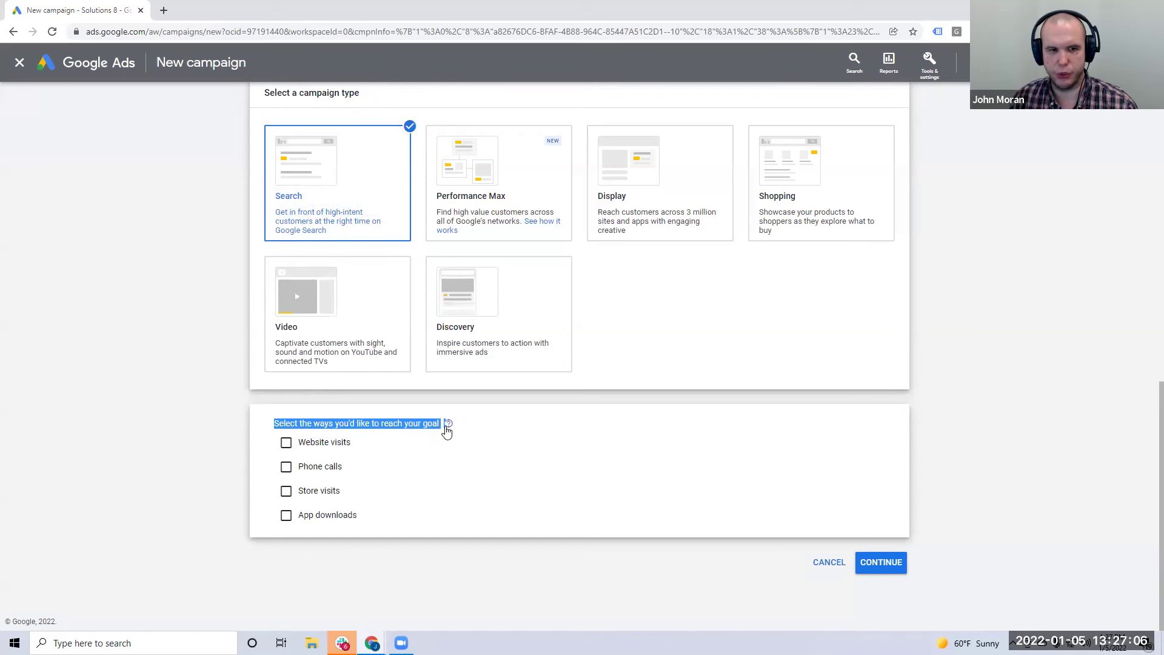
left_click(186, 464)
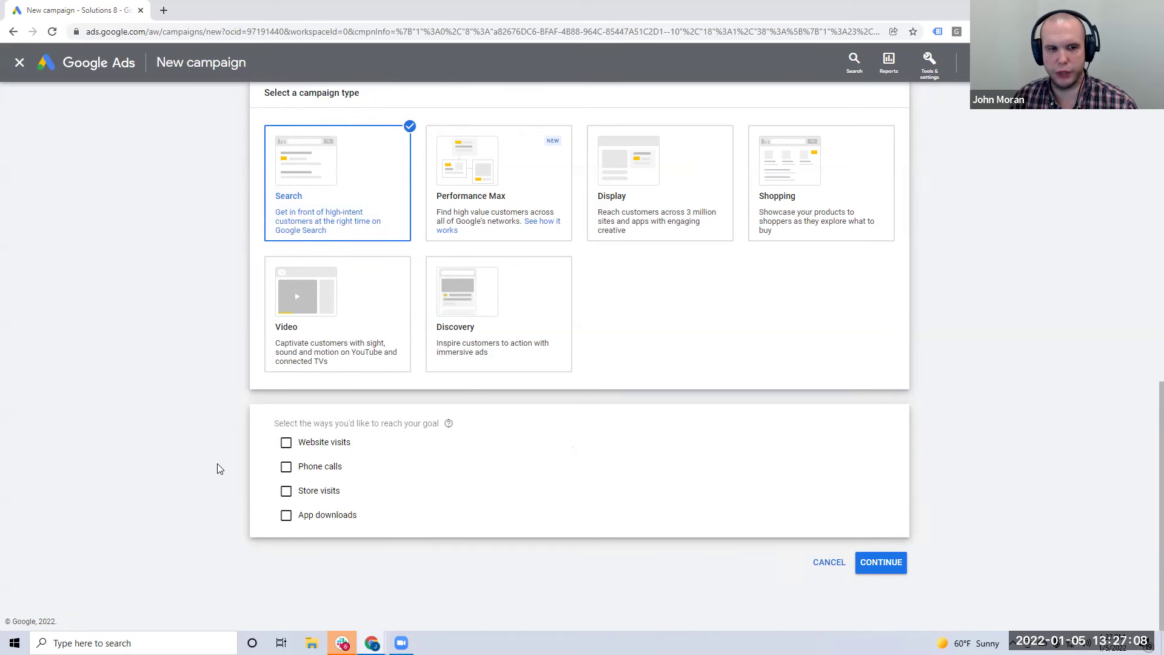
left_click(286, 444)
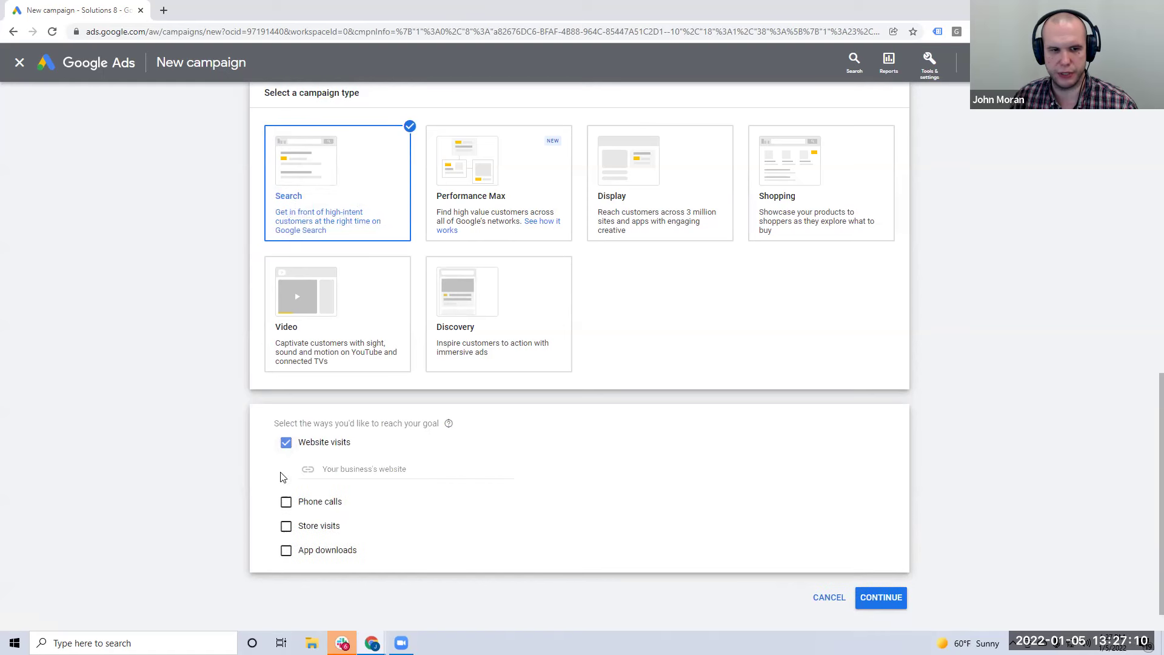
left_click(286, 502)
left_click(286, 566)
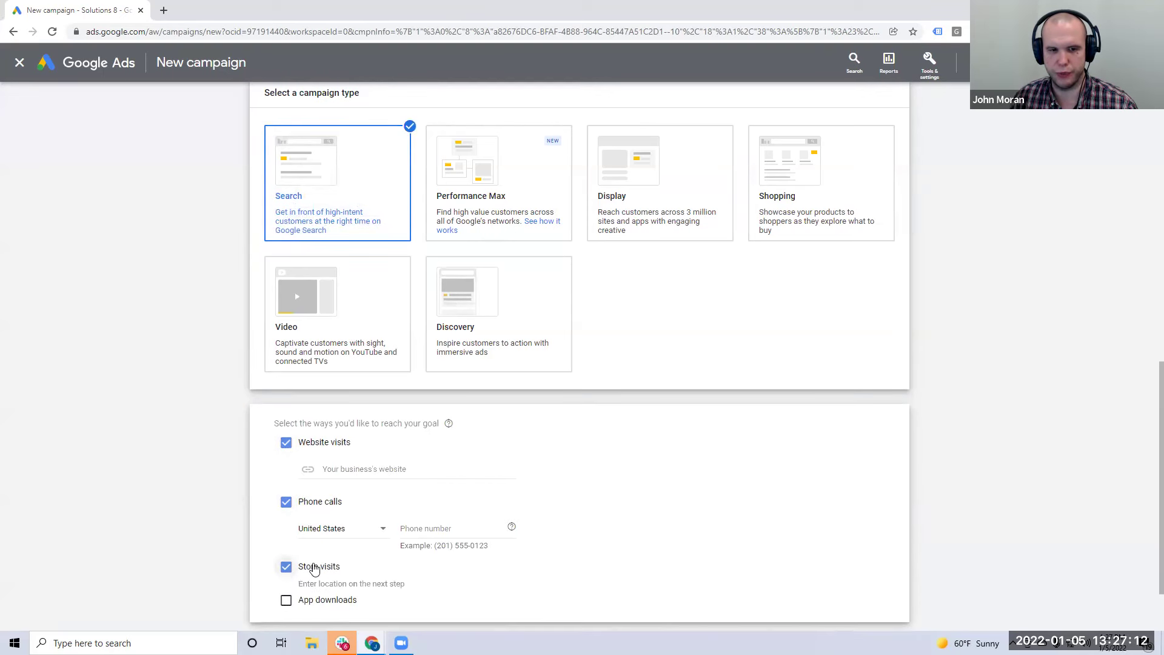
left_click(286, 566)
left_click(286, 501)
left_click(286, 443)
left_click_drag(370, 424, 410, 429)
left_click(410, 430)
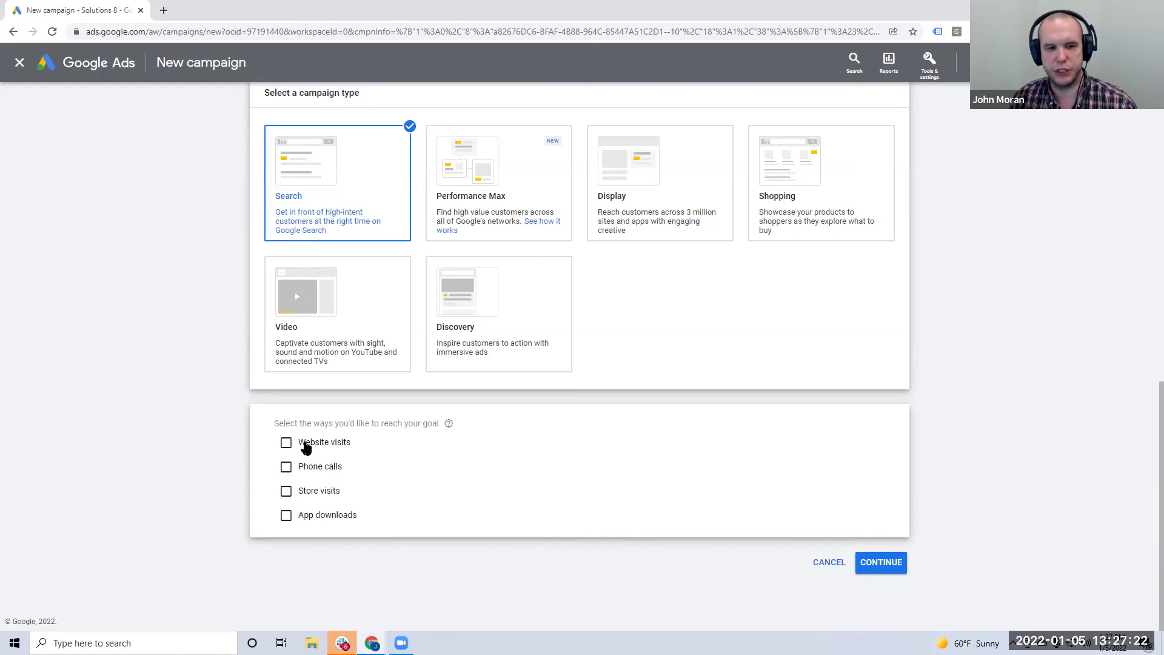
left_click(305, 449)
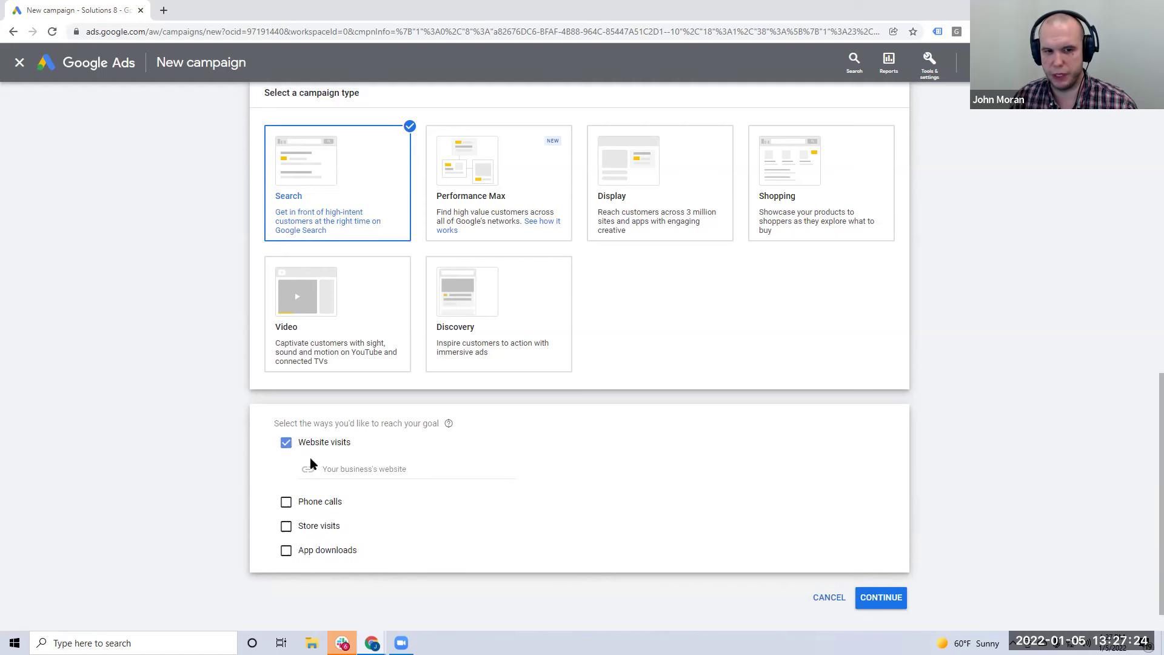
left_click(321, 448)
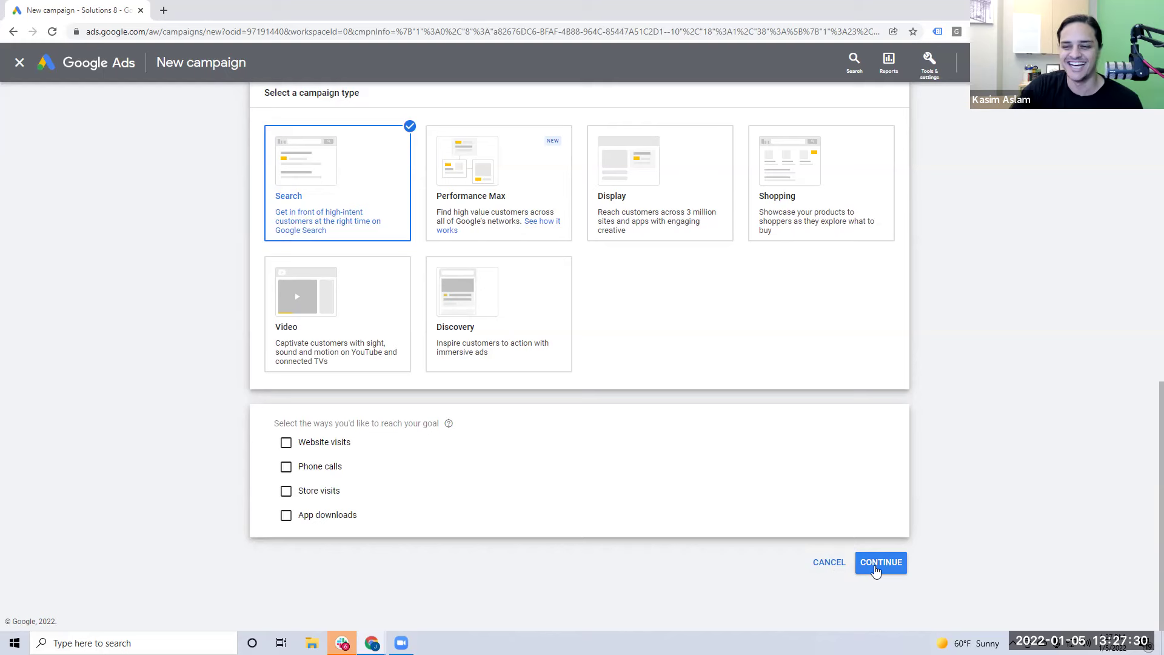
Continue without choosing any way to reach the goal and start a new campaign instead of finishing a saved draft
left_click(879, 563)
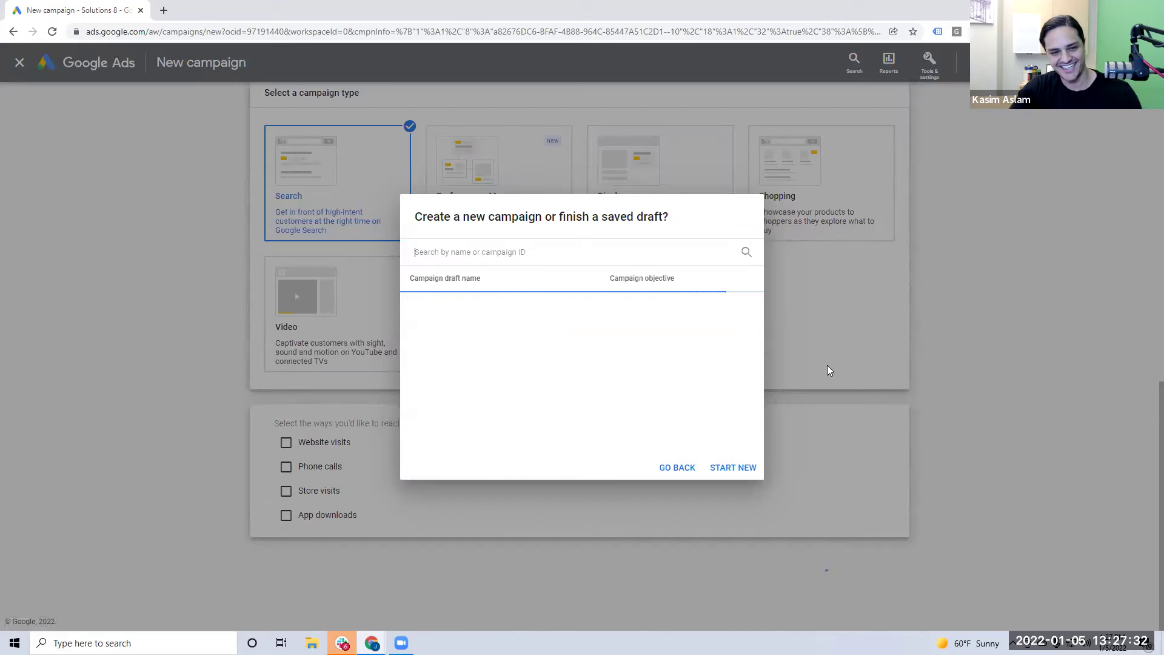
left_click(735, 468)
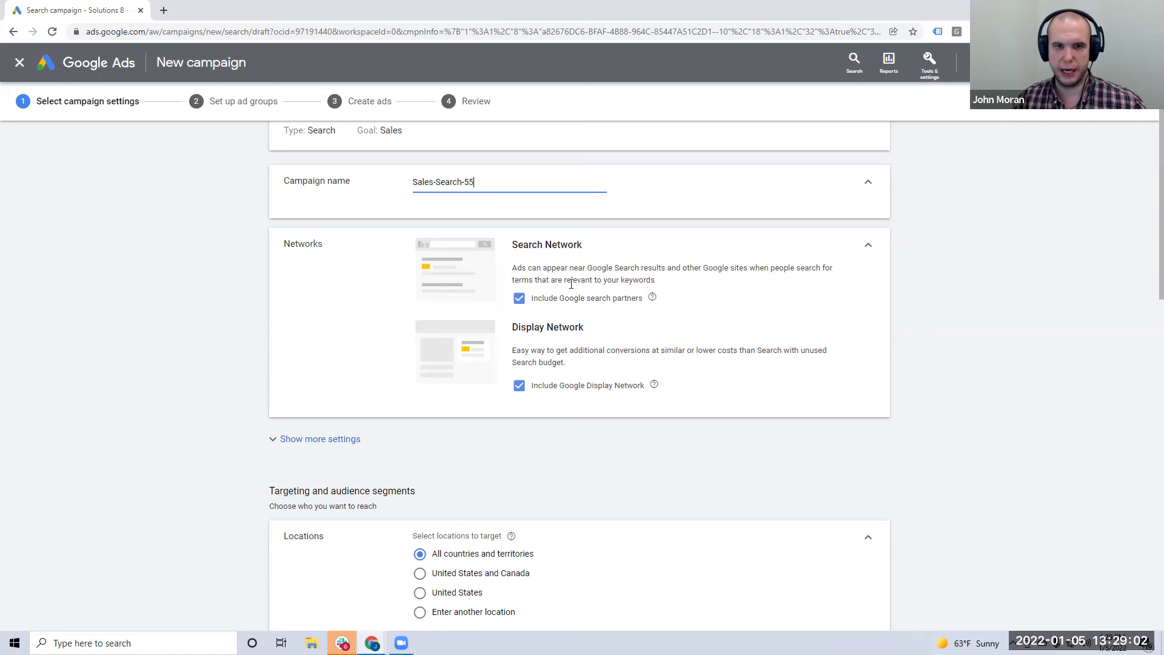
Rename the campaign as "General Search"
scroll(494, 241, "up", 1)
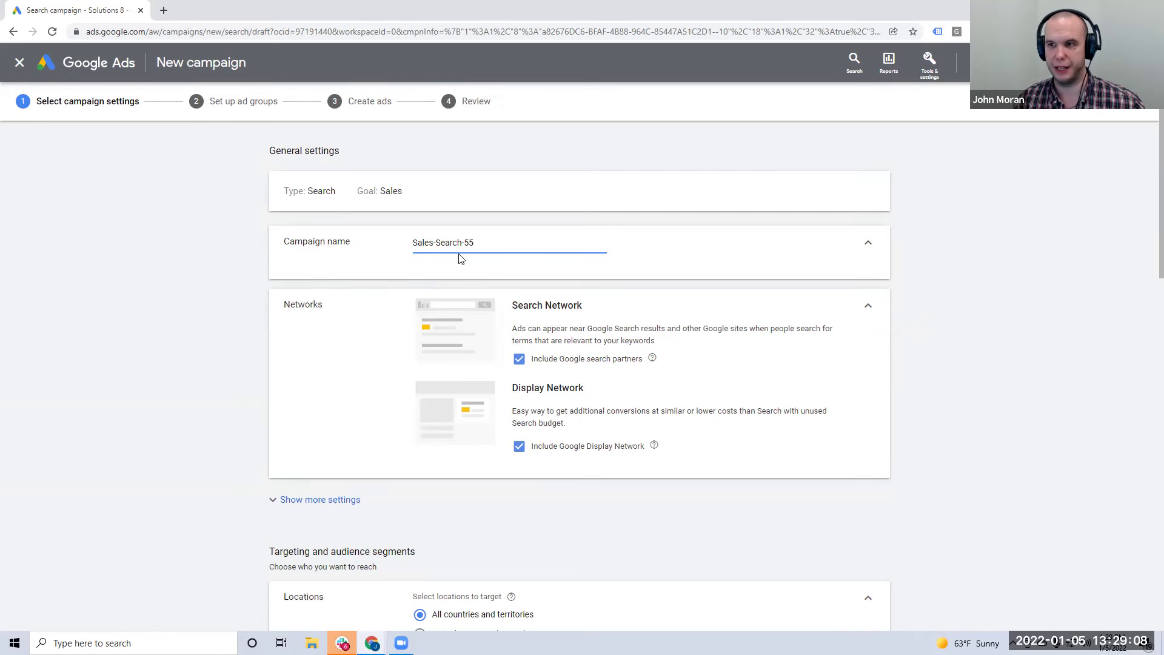
key("ctrl+a")
type("General")
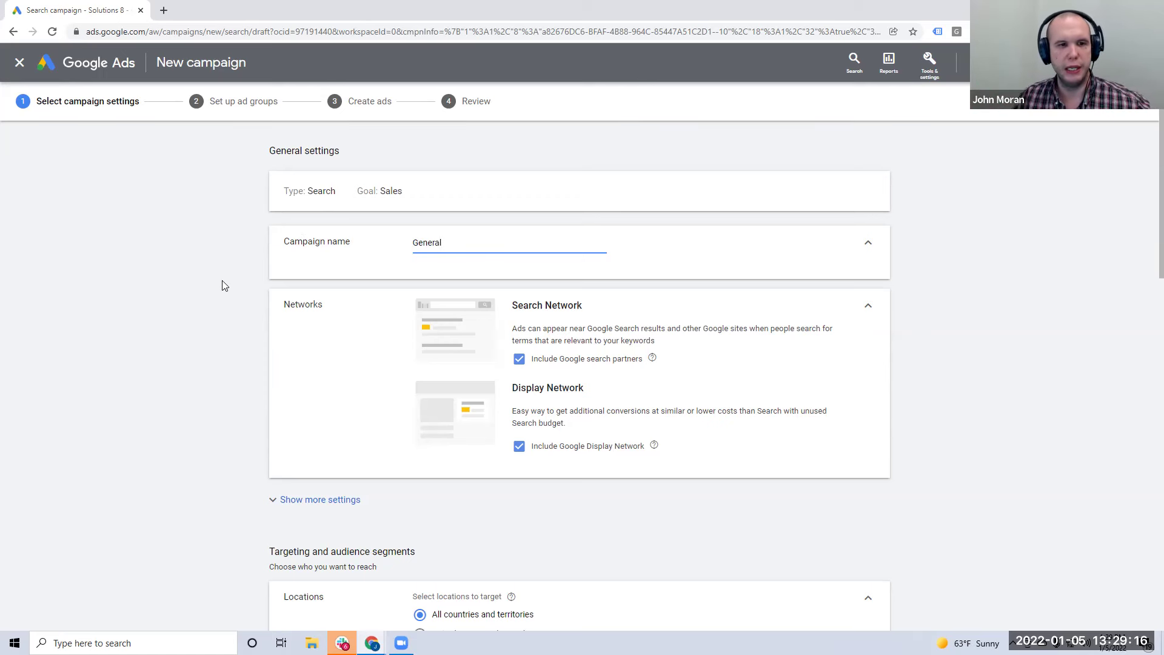
type("Search")
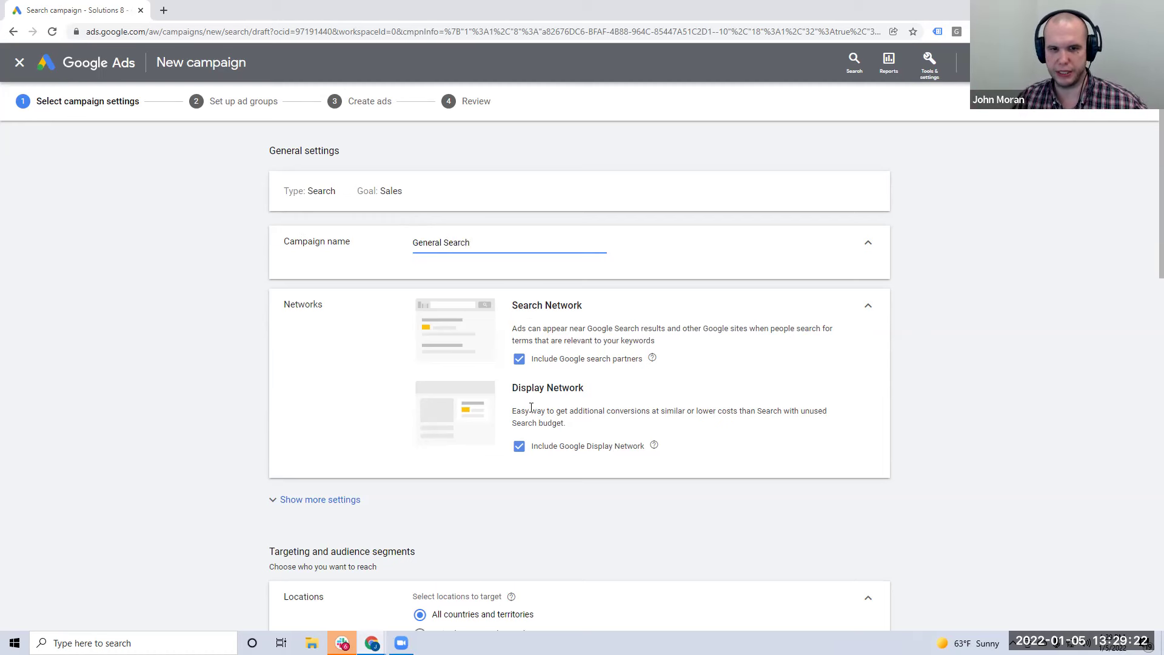
Exclude both the Google Display Network and Google search partners from the campaign's networks
left_click_drag(518, 388, 572, 389)
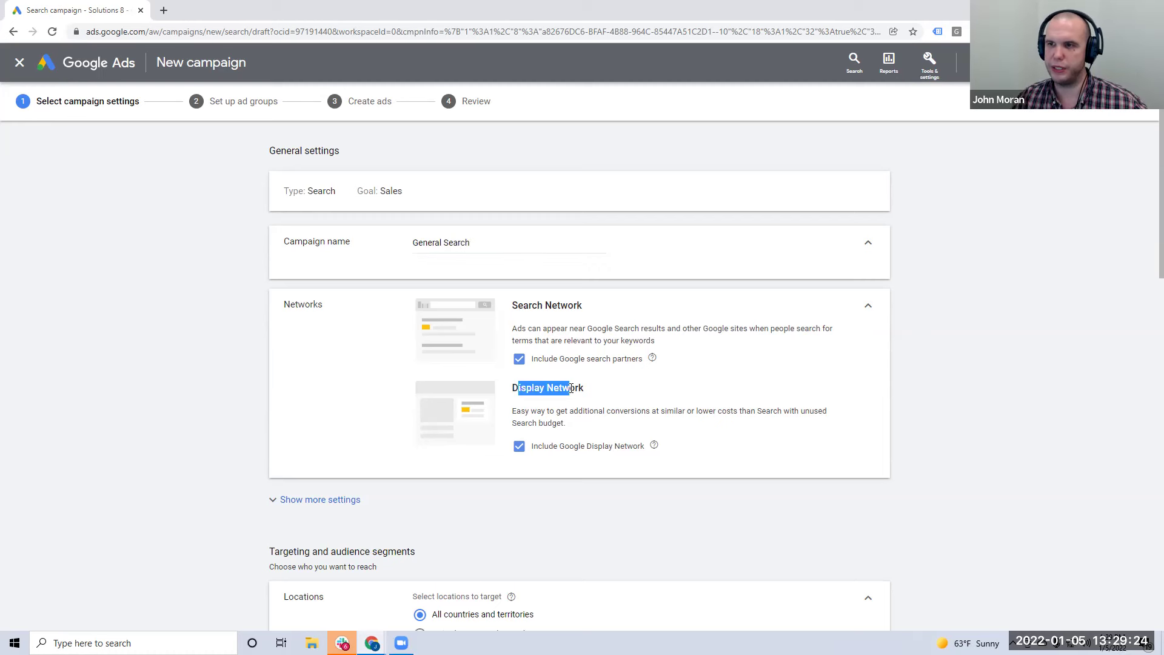
left_click(551, 448)
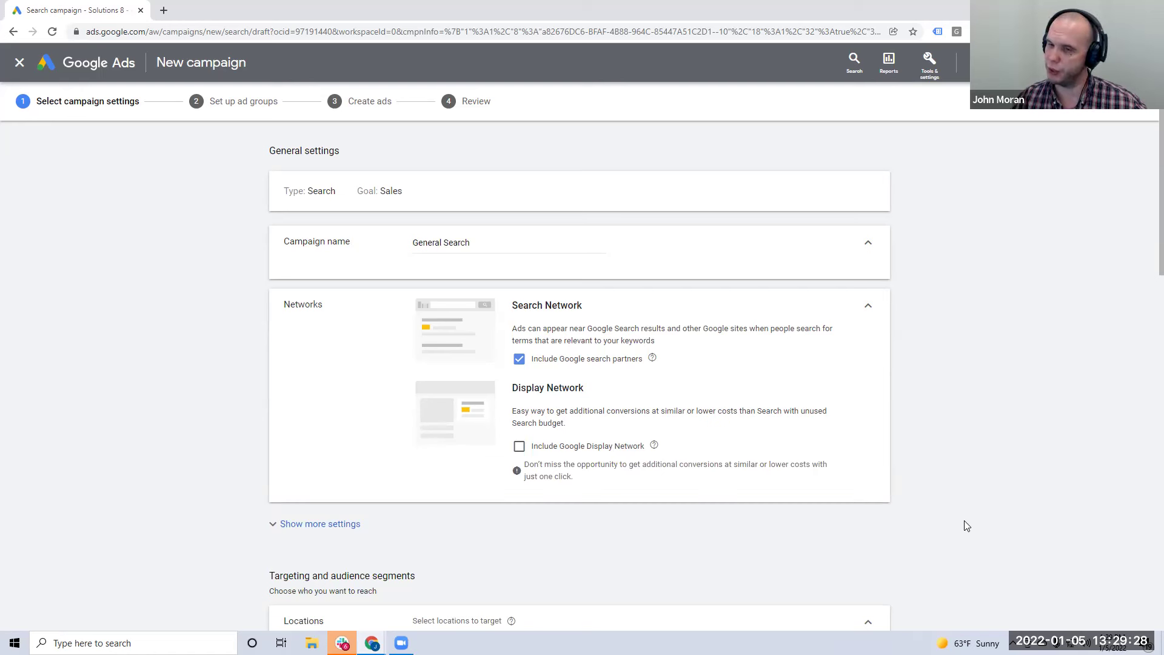
left_click_drag(533, 359, 647, 364)
left_click(546, 359)
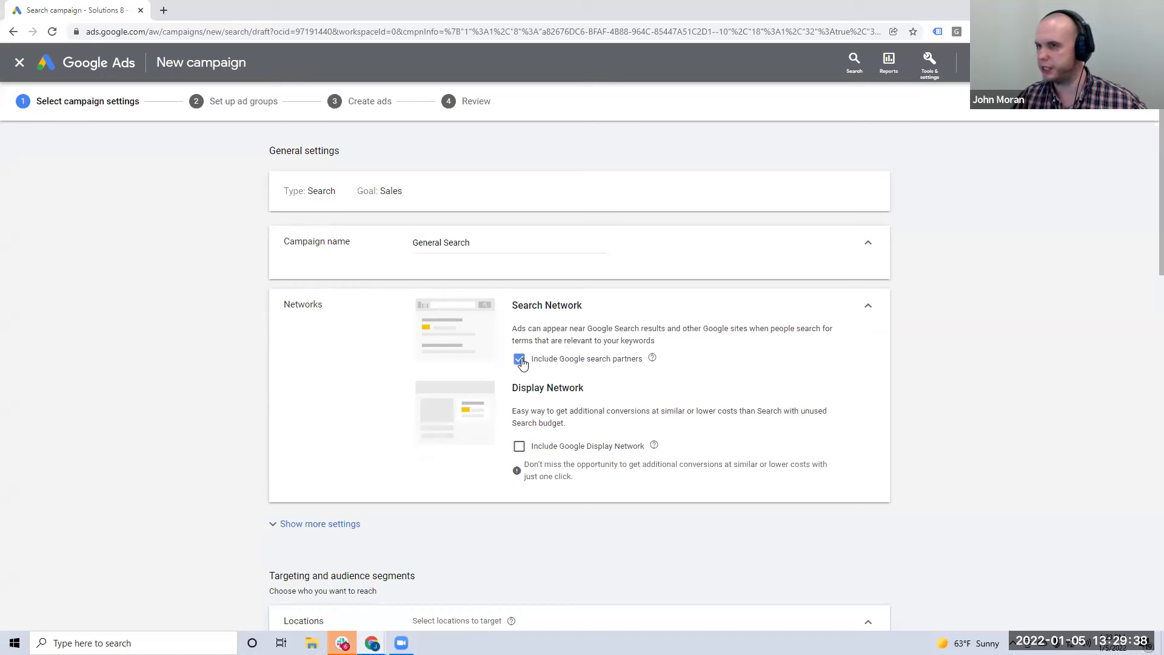
left_click(520, 360)
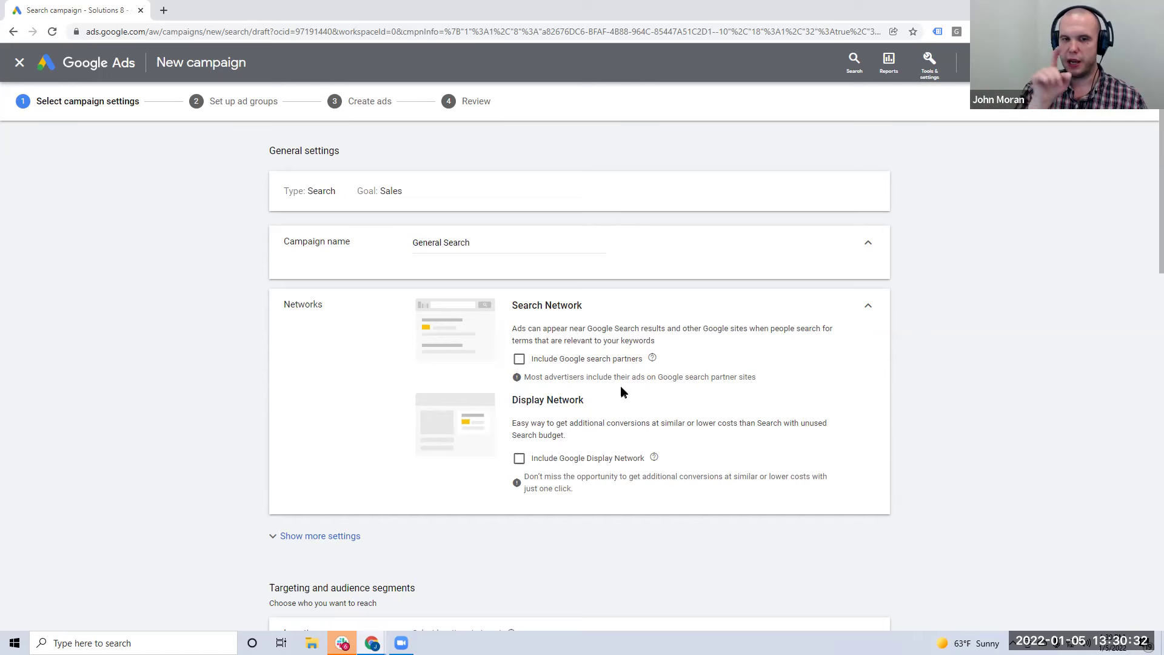
left_click(617, 361)
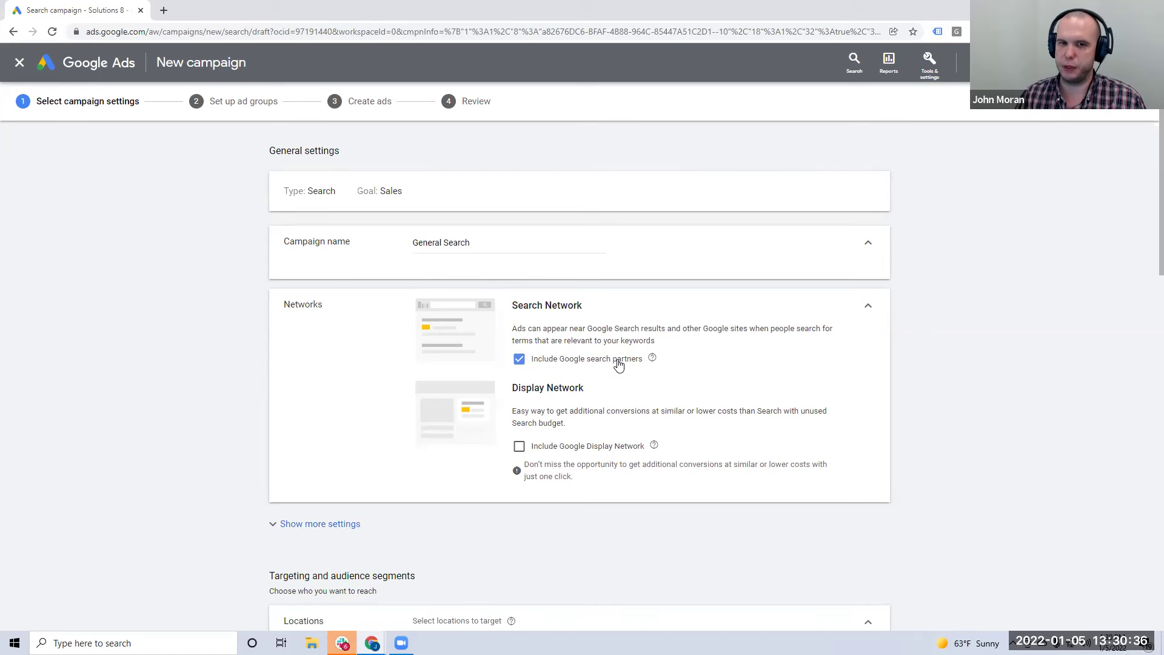
left_click(619, 364)
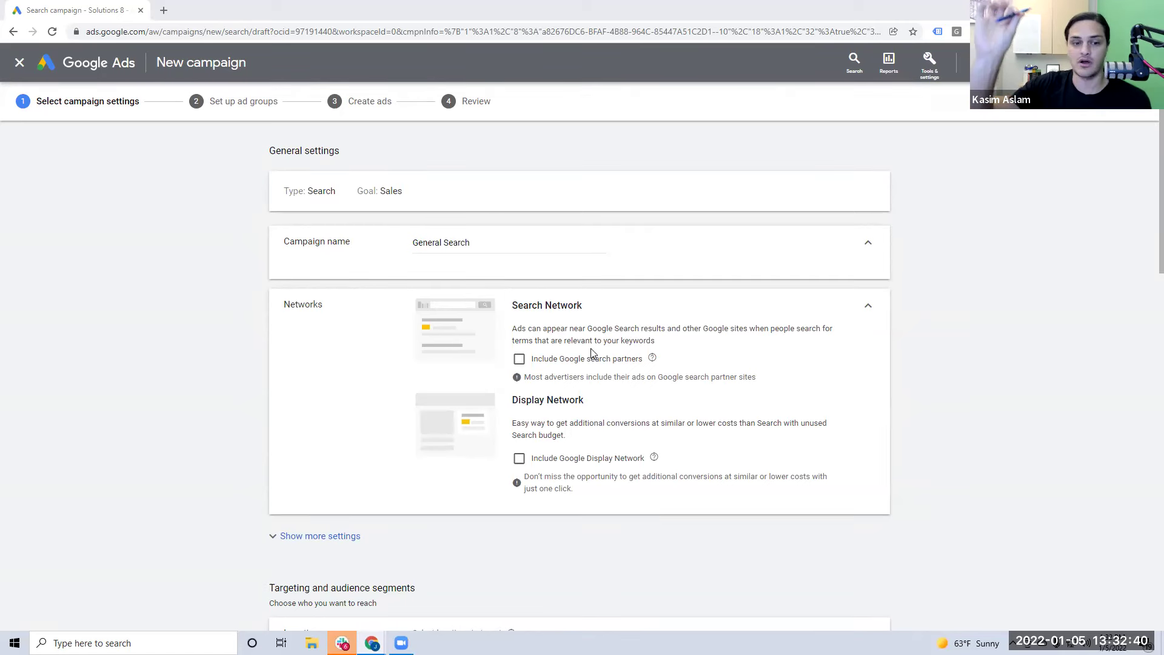
Show the campaign's additional general settings and review the Dynamic Search Ads options
scroll(202, 328, "down", 2)
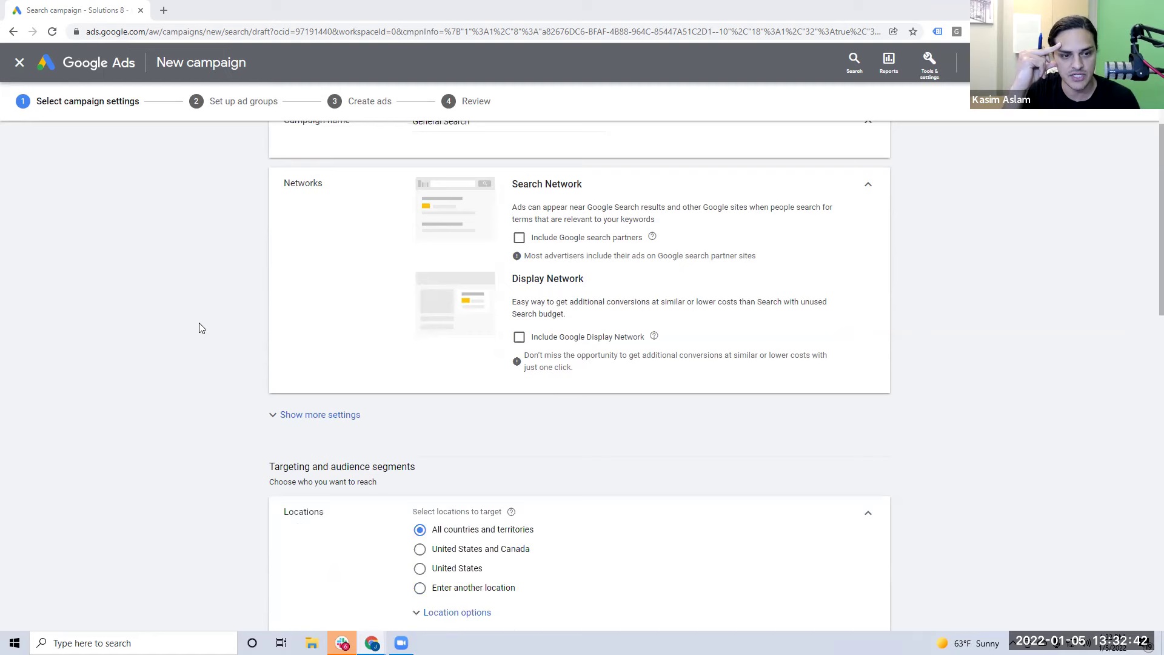
left_click(267, 414)
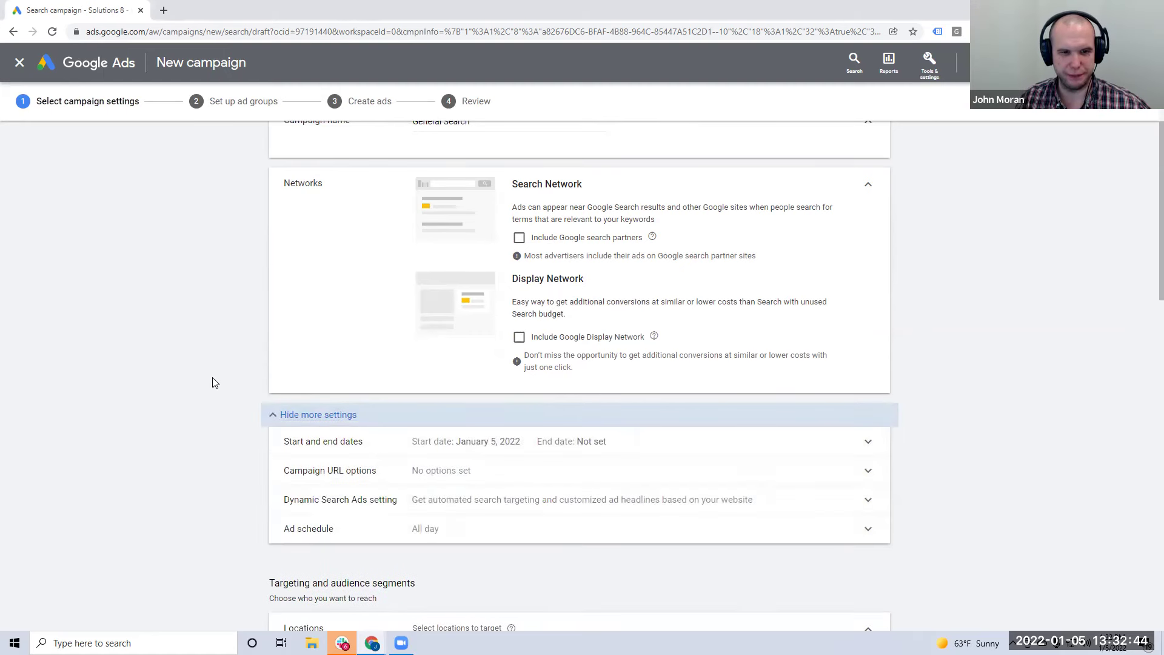
scroll(213, 382, "down", 2)
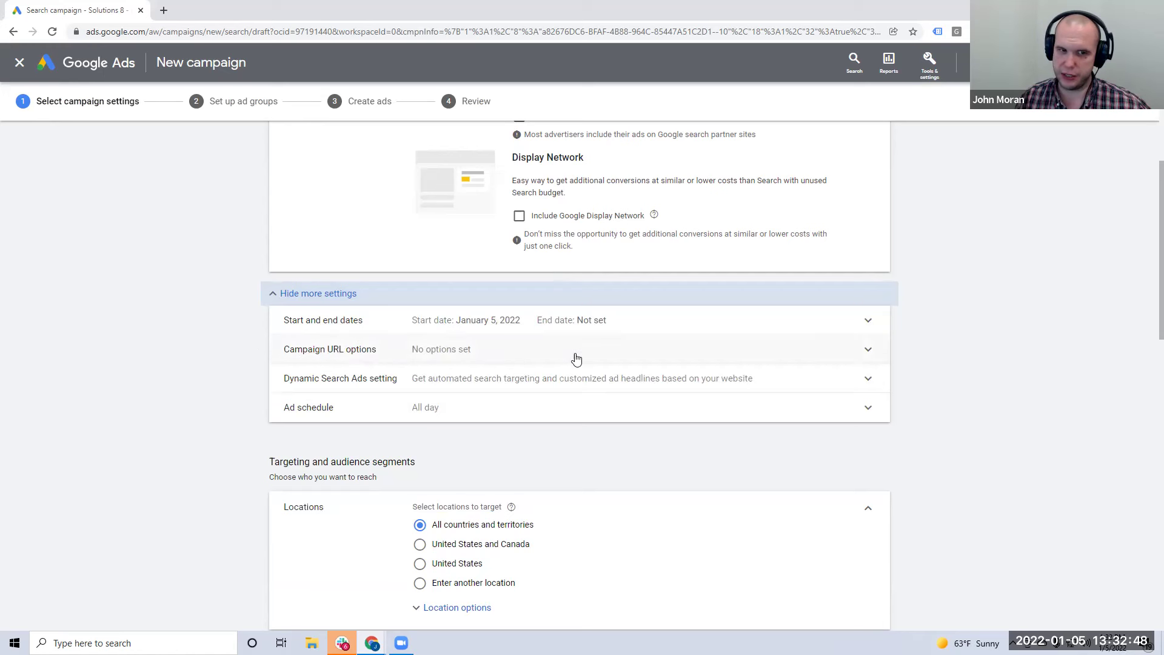
left_click(533, 379)
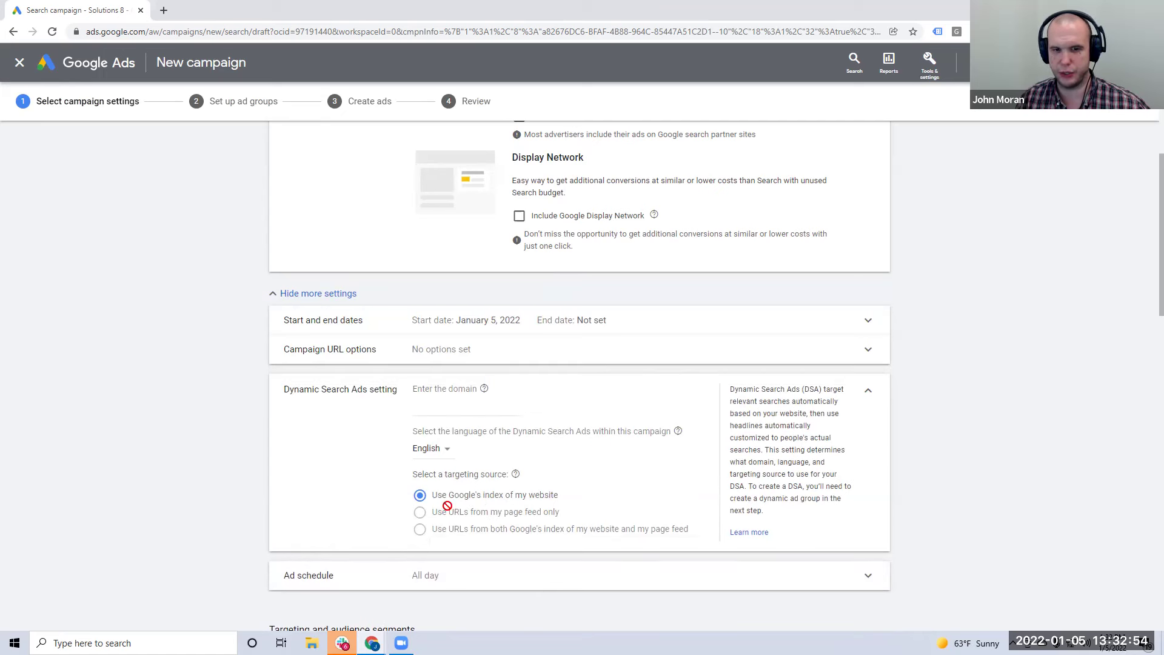
mouse_move(508, 514)
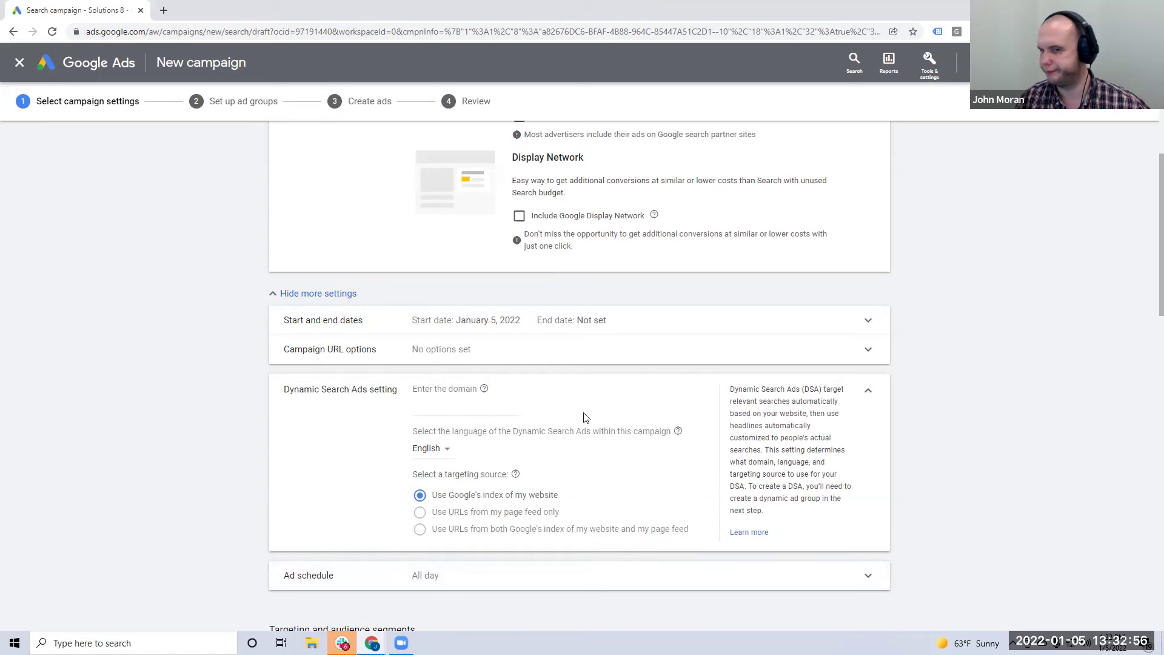
left_click(868, 392)
Review the ad schedule options for days and hours
scroll(459, 363, "down", 1)
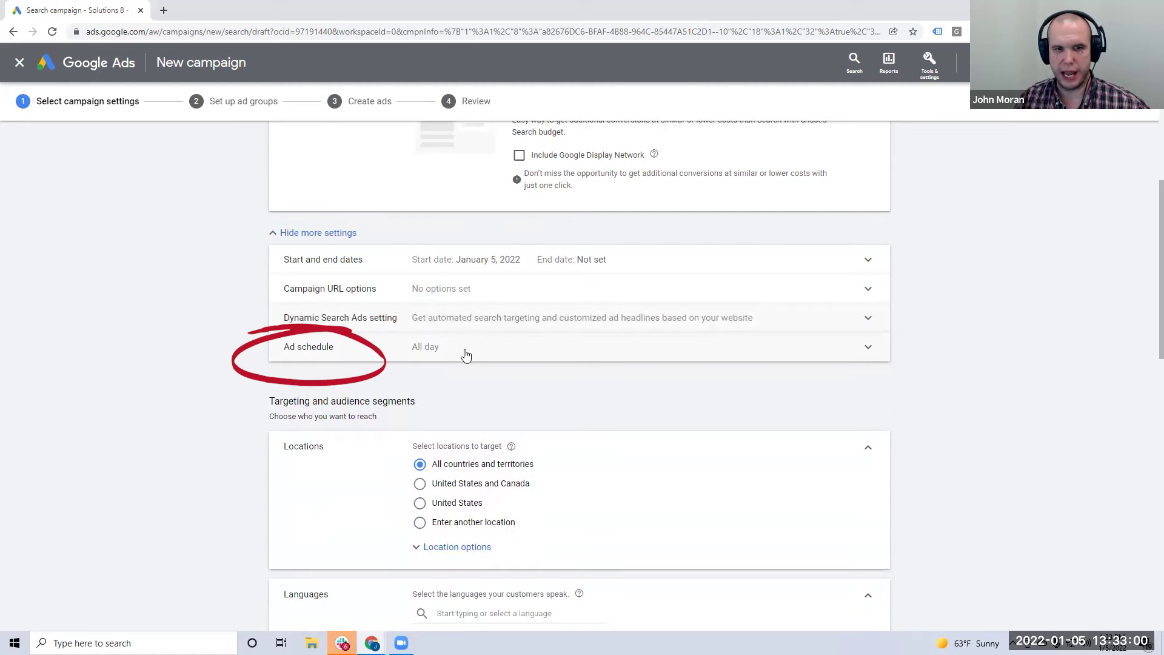
left_click(465, 350)
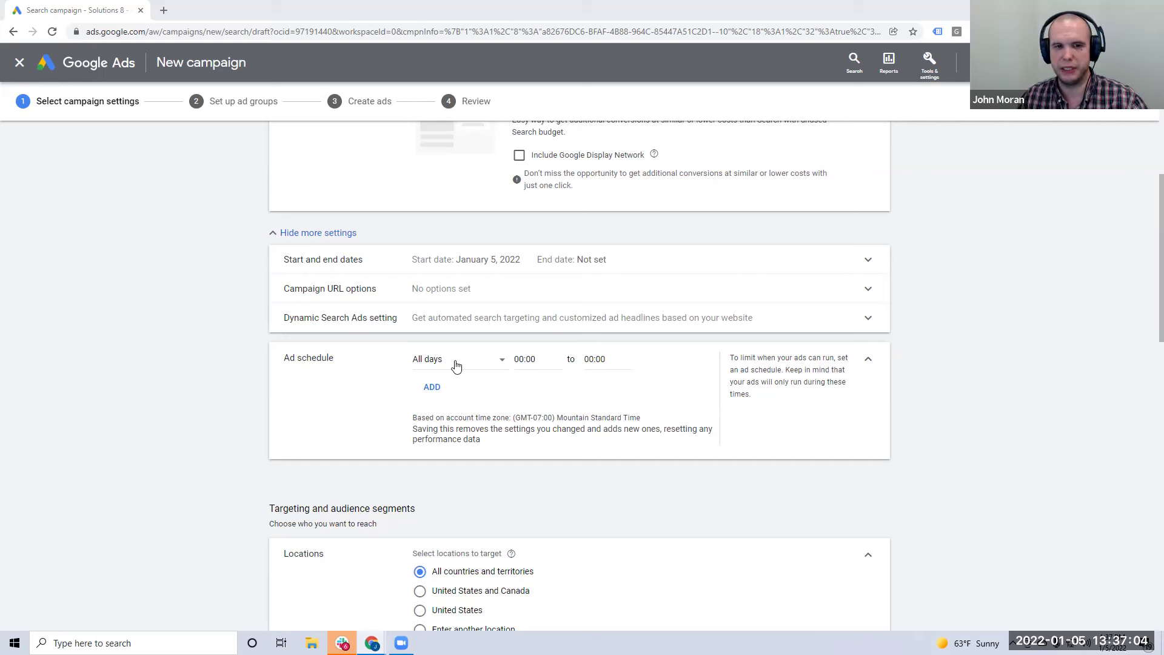
left_click(870, 361)
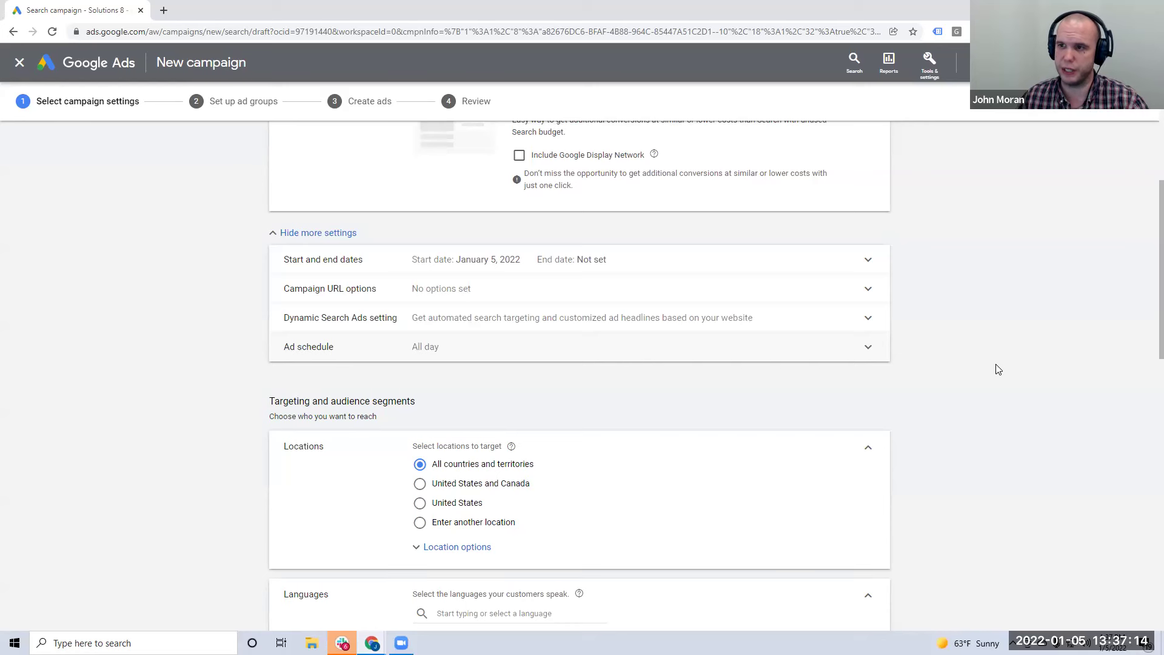
Target the United States and restrict location targeting to Presence: people in or regularly in the targeted locations
scroll(997, 369, "down", 2)
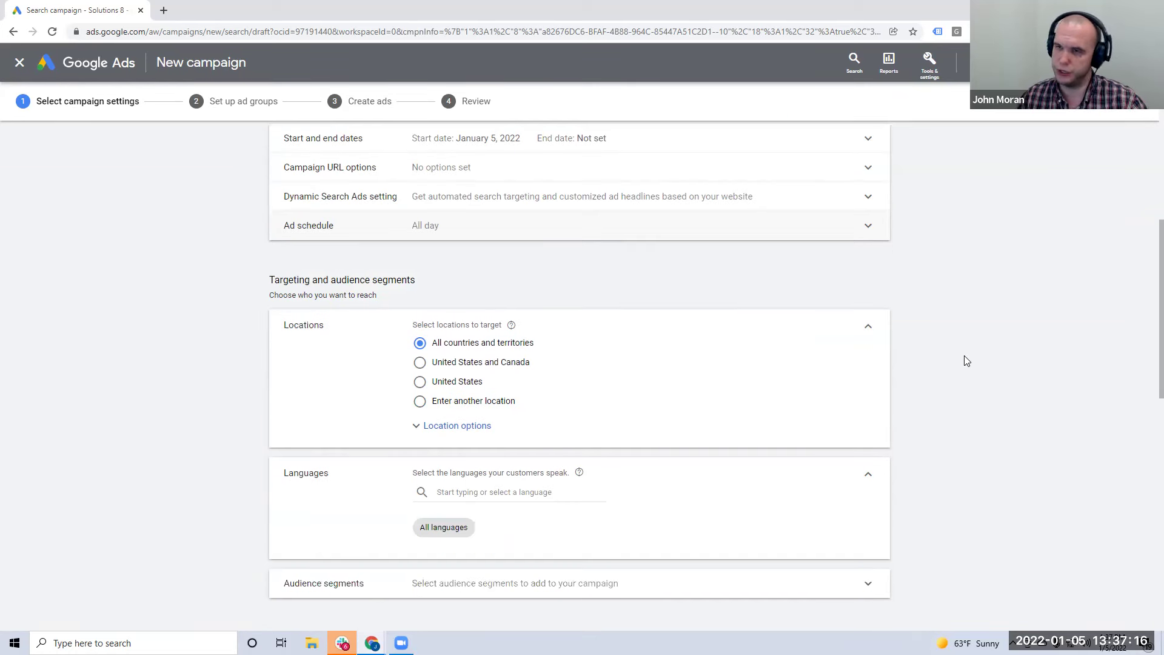
left_click(423, 425)
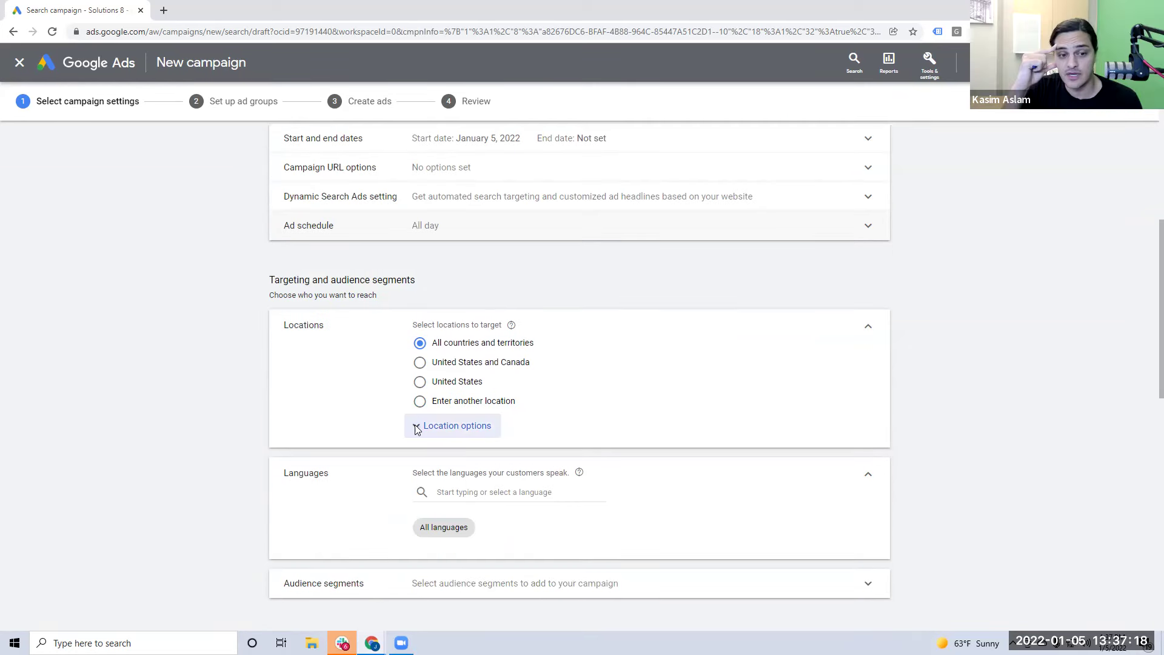
scroll(370, 409, "down", 2)
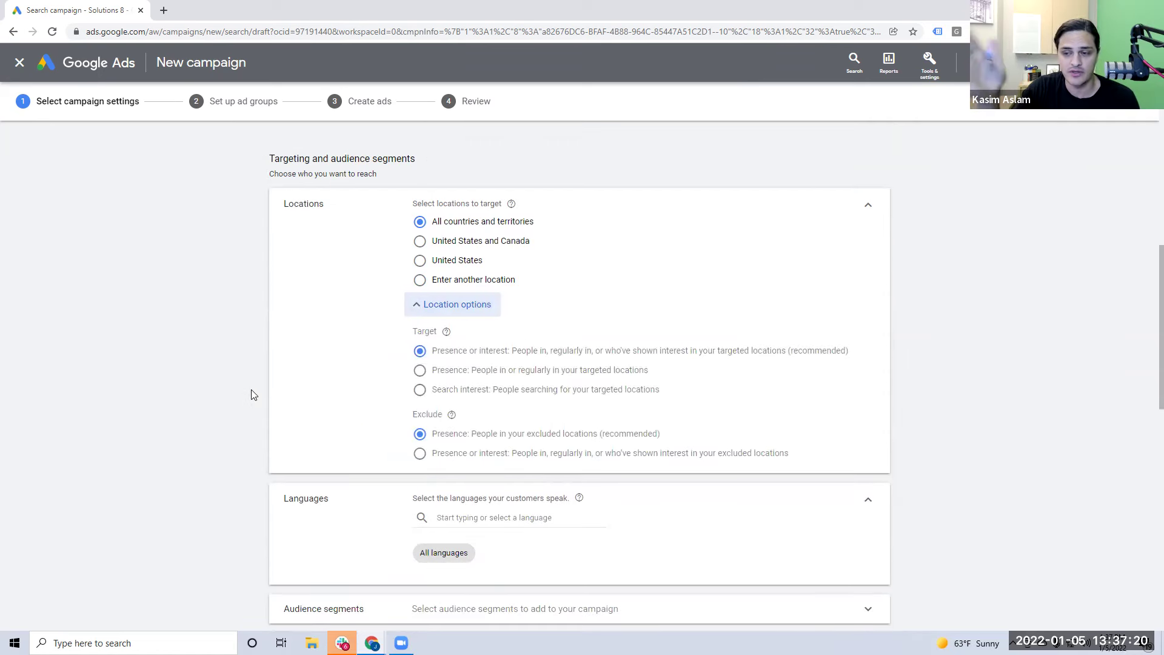
scroll(253, 396, "up", 2)
scroll(253, 396, "down", 1)
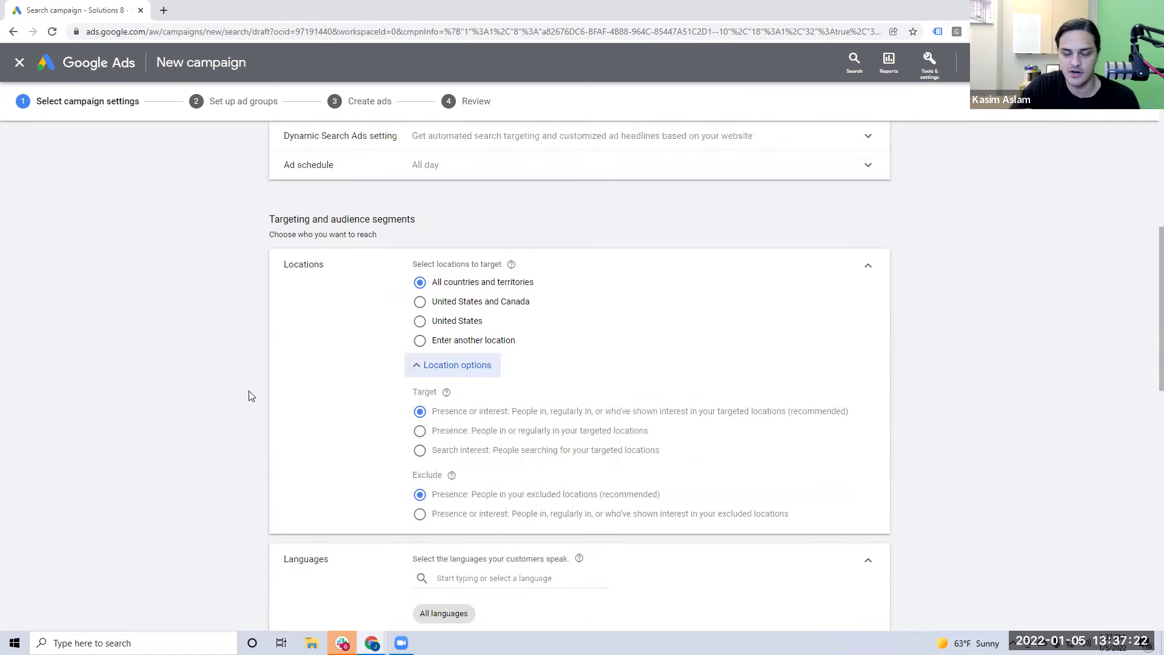
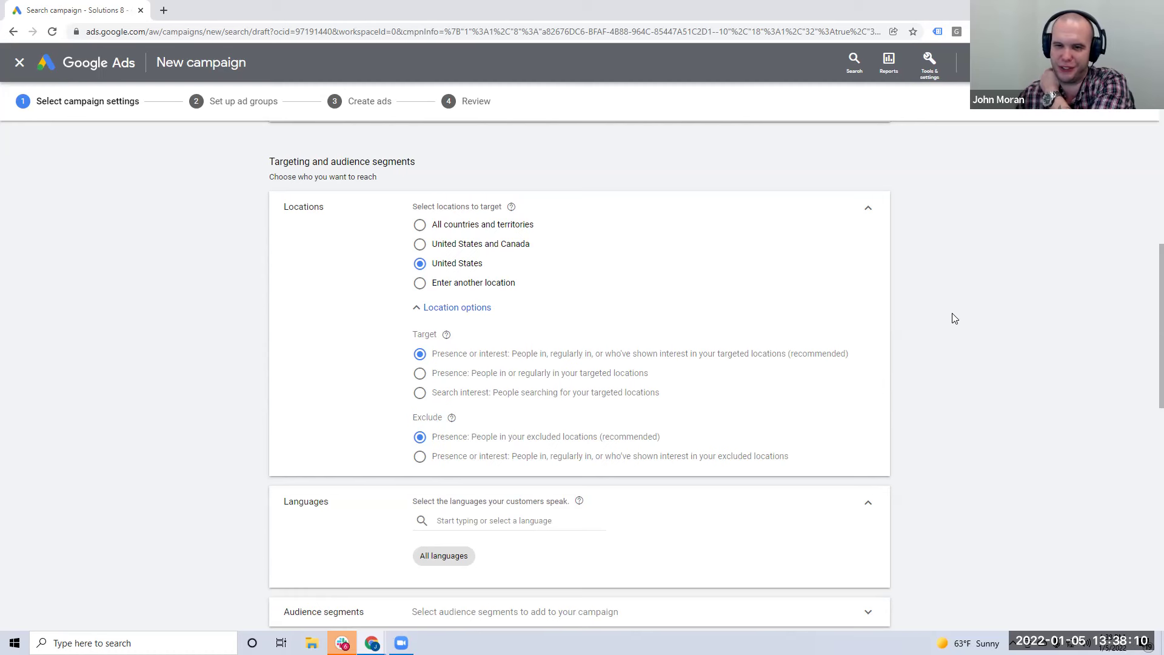
left_click(599, 374)
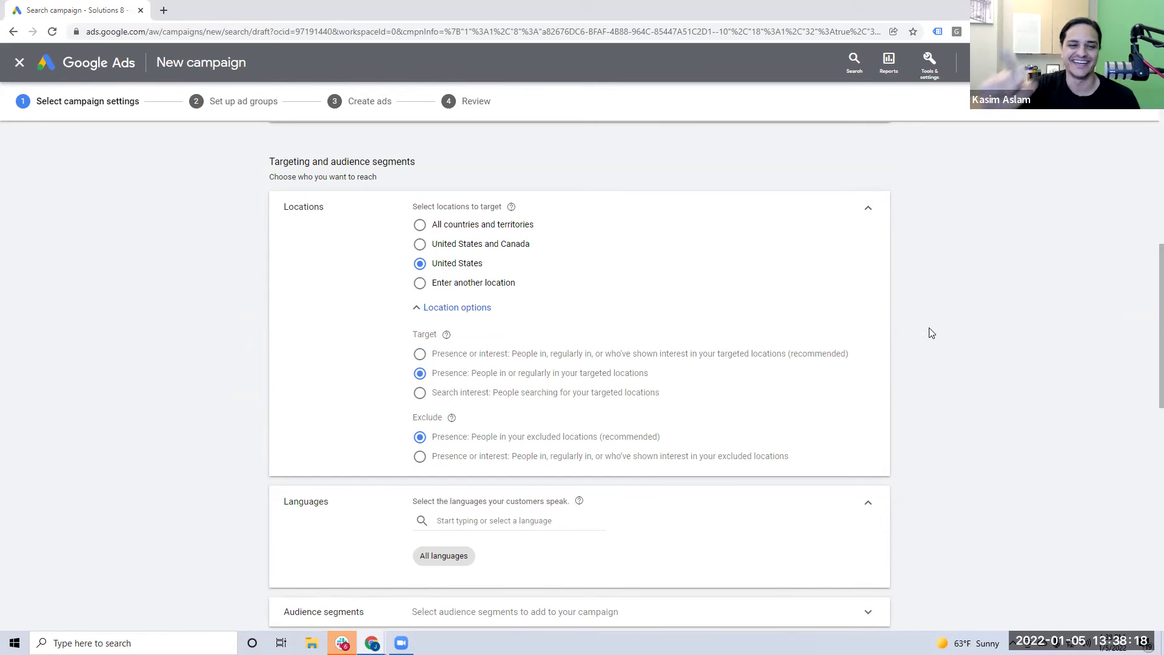
left_click(870, 213)
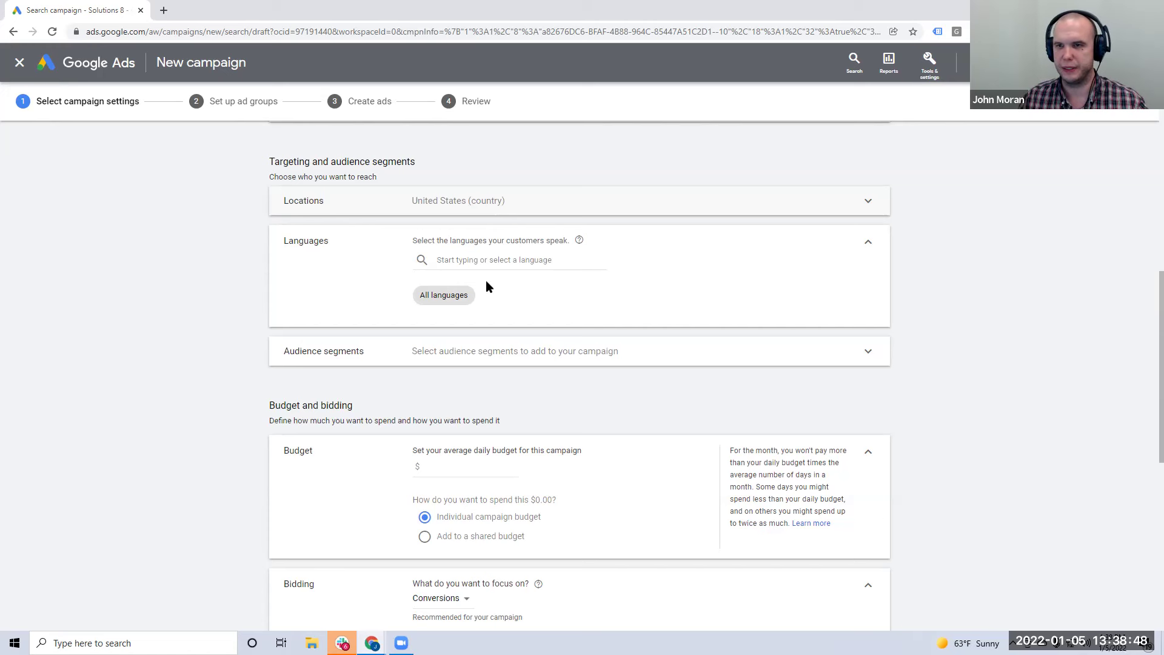
Add the Technophiles and SEO & SEM Services audience segments, and view the details of Technophiles
scroll(506, 270, "up", 1)
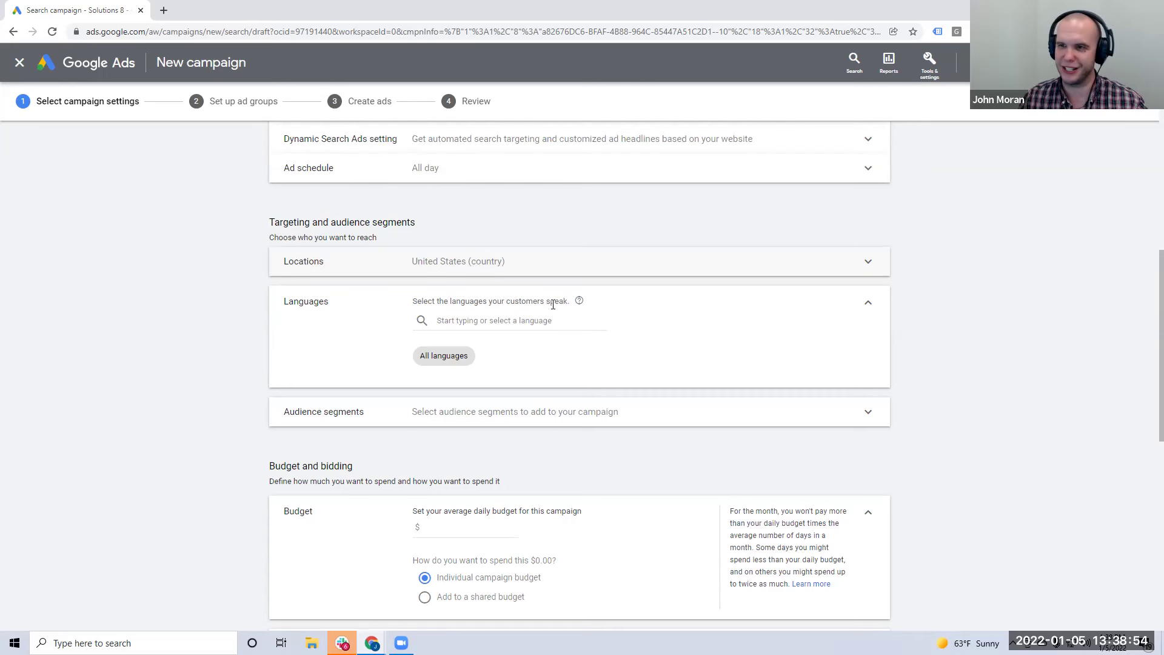
scroll(525, 342, "down", 3)
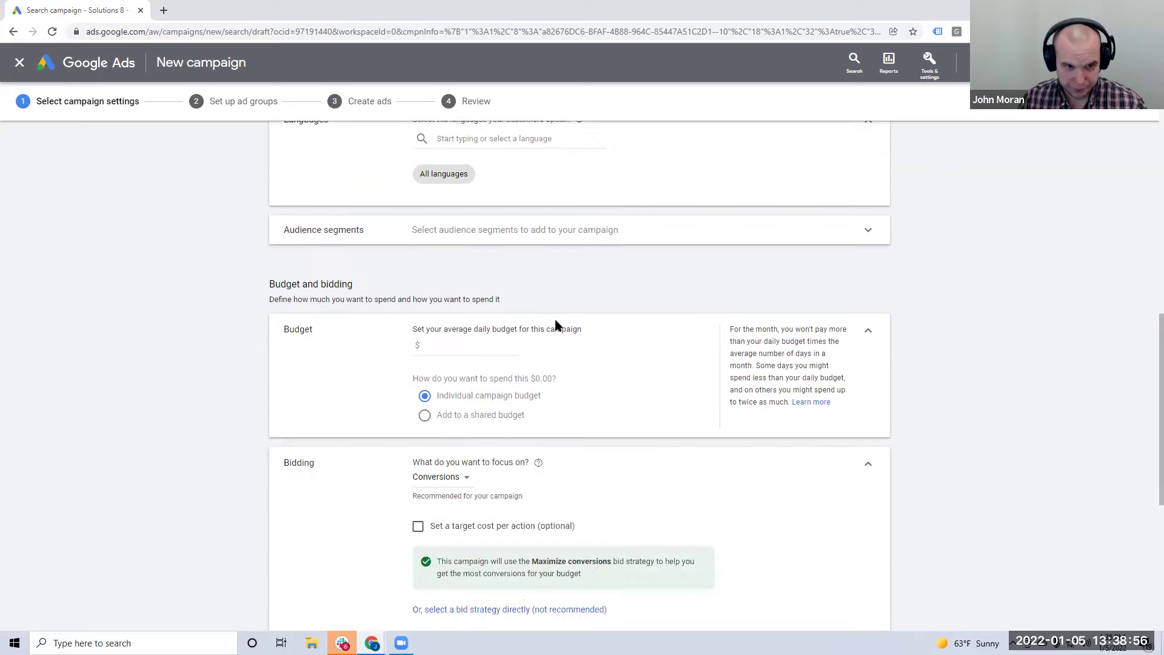
left_click(531, 235)
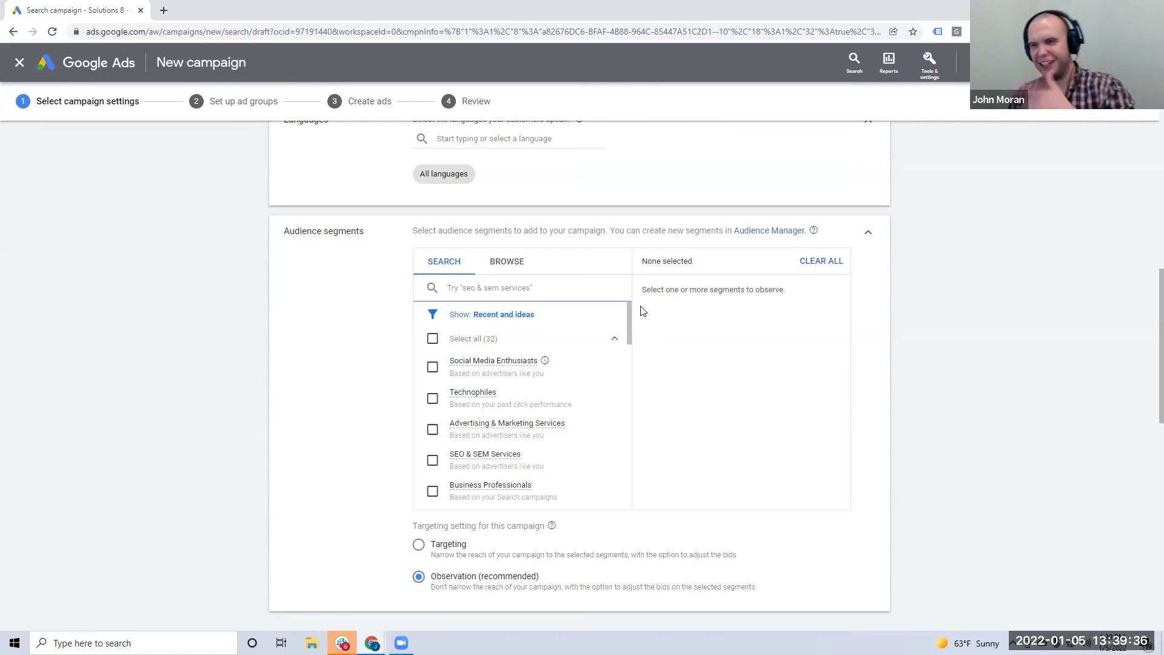
left_click(433, 411)
left_click(432, 461)
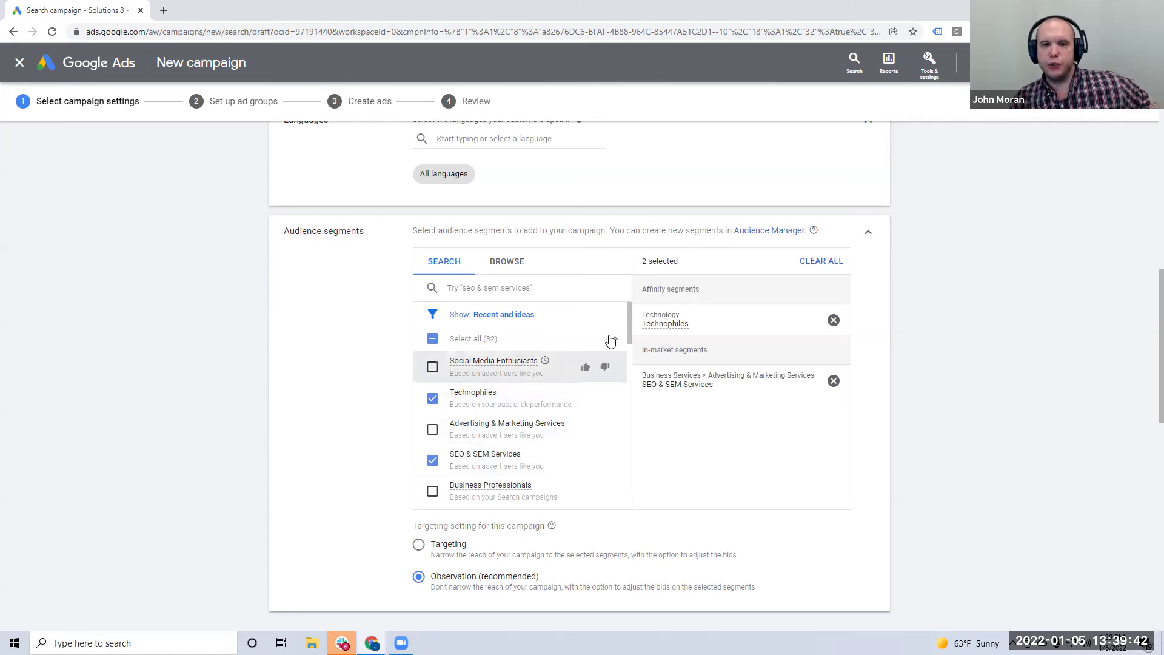
left_click_drag(627, 320, 628, 325)
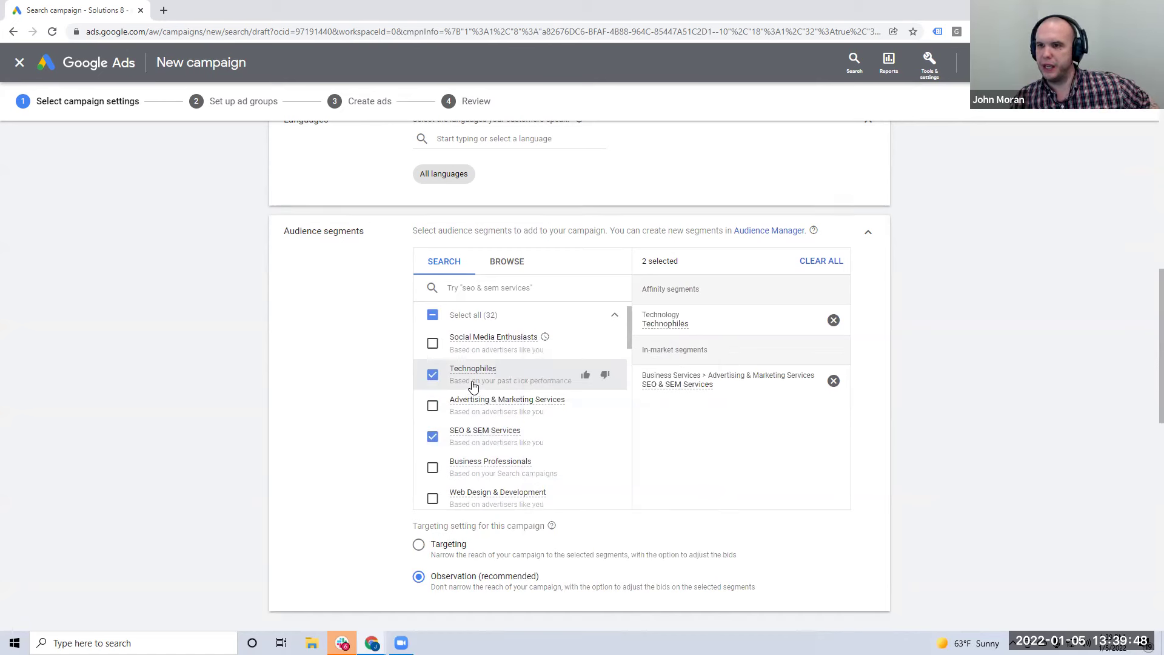
mouse_move(476, 378)
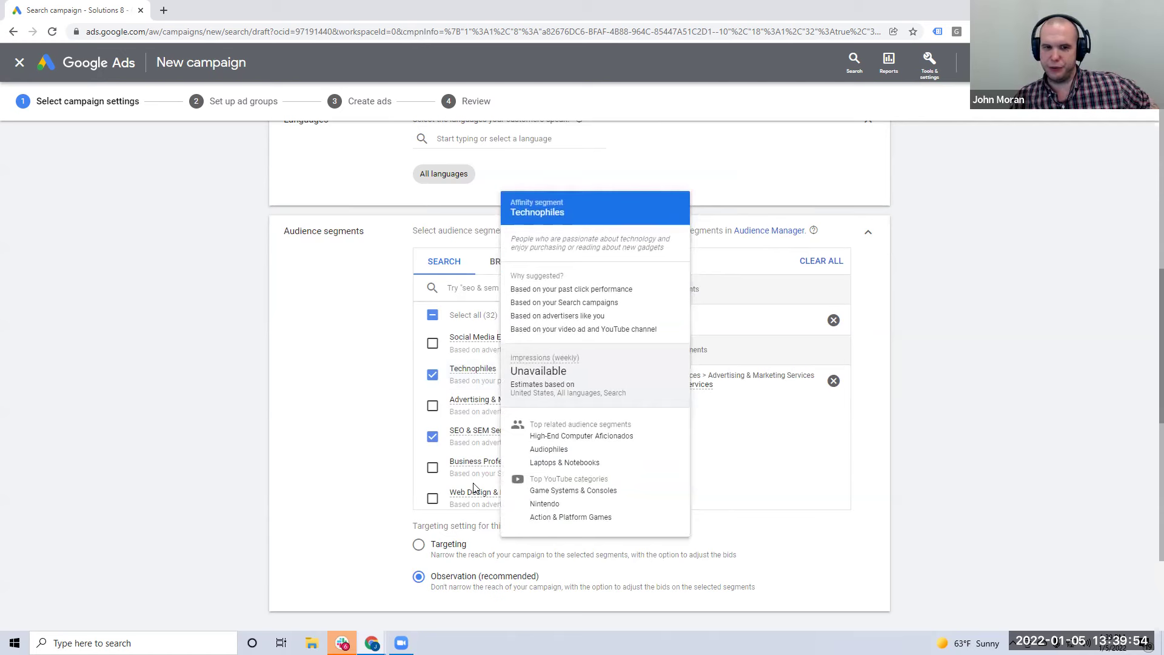
mouse_move(472, 437)
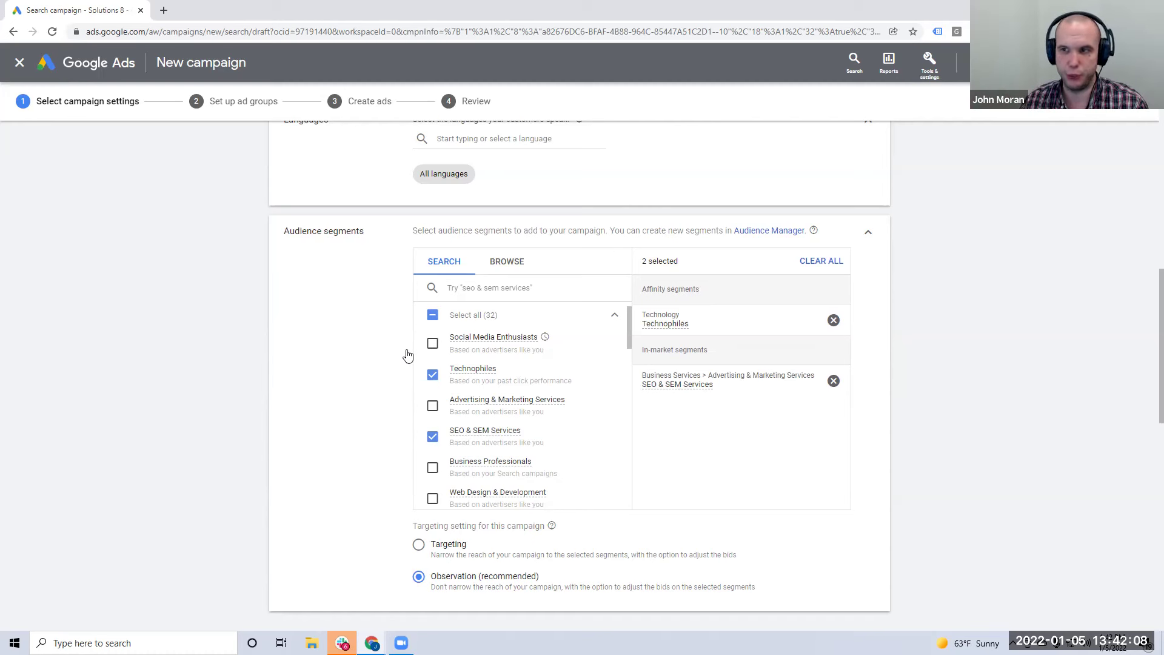
Deselect all chosen audience segments
left_click(432, 315)
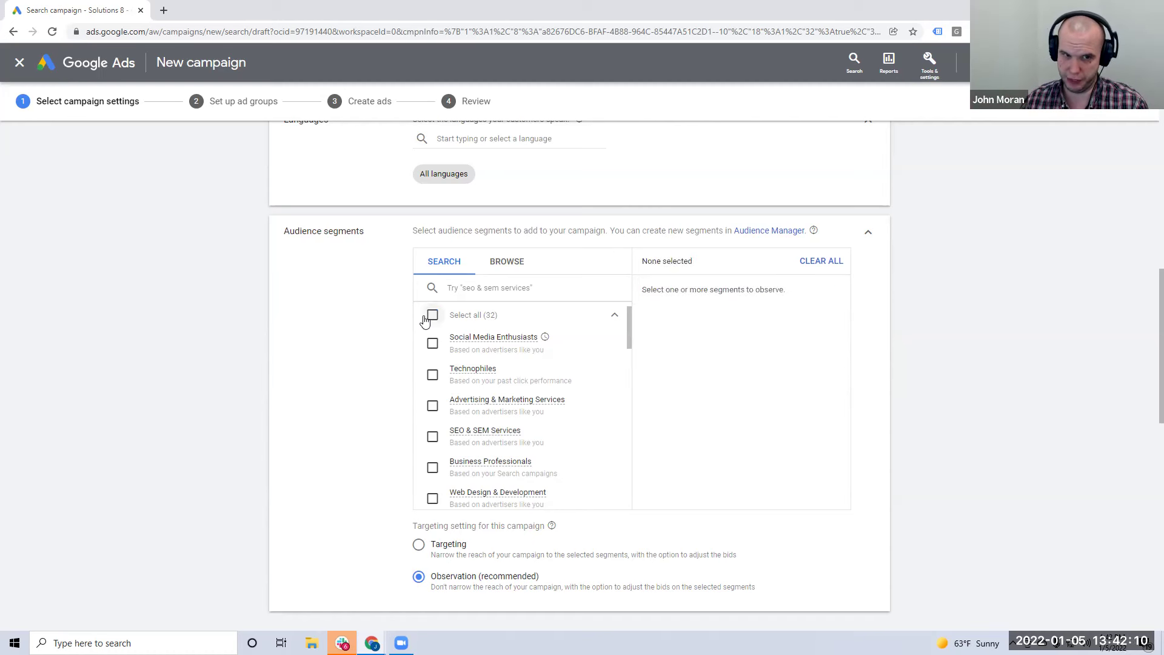
scroll(425, 321, "down", 1)
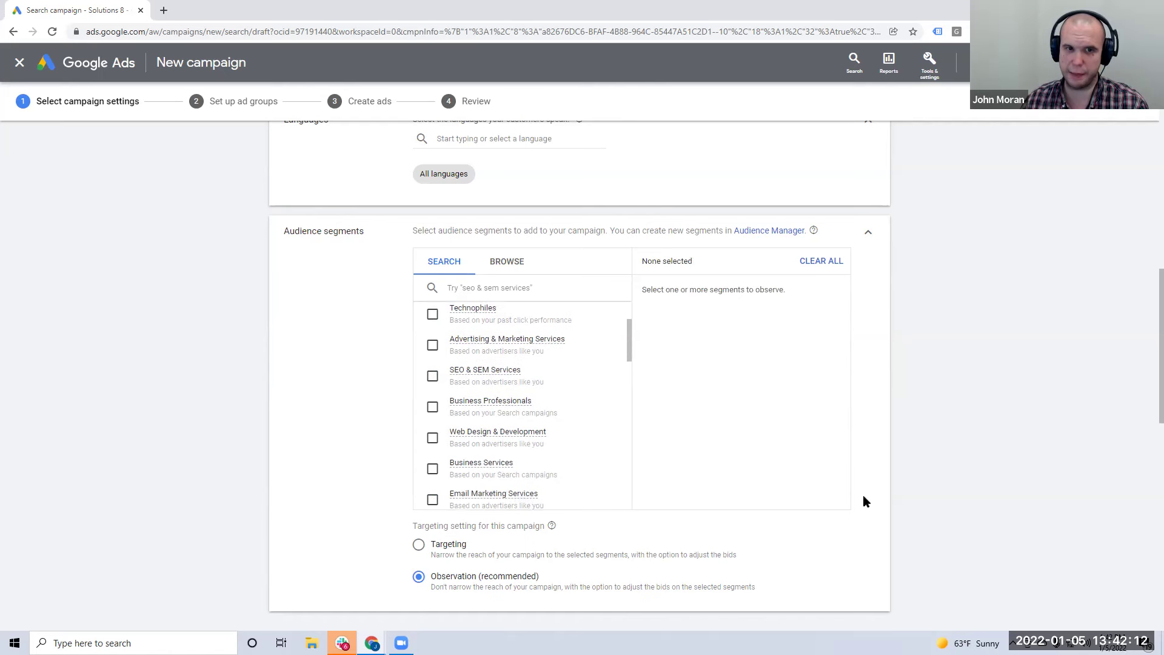
scroll(864, 501, "down", 4)
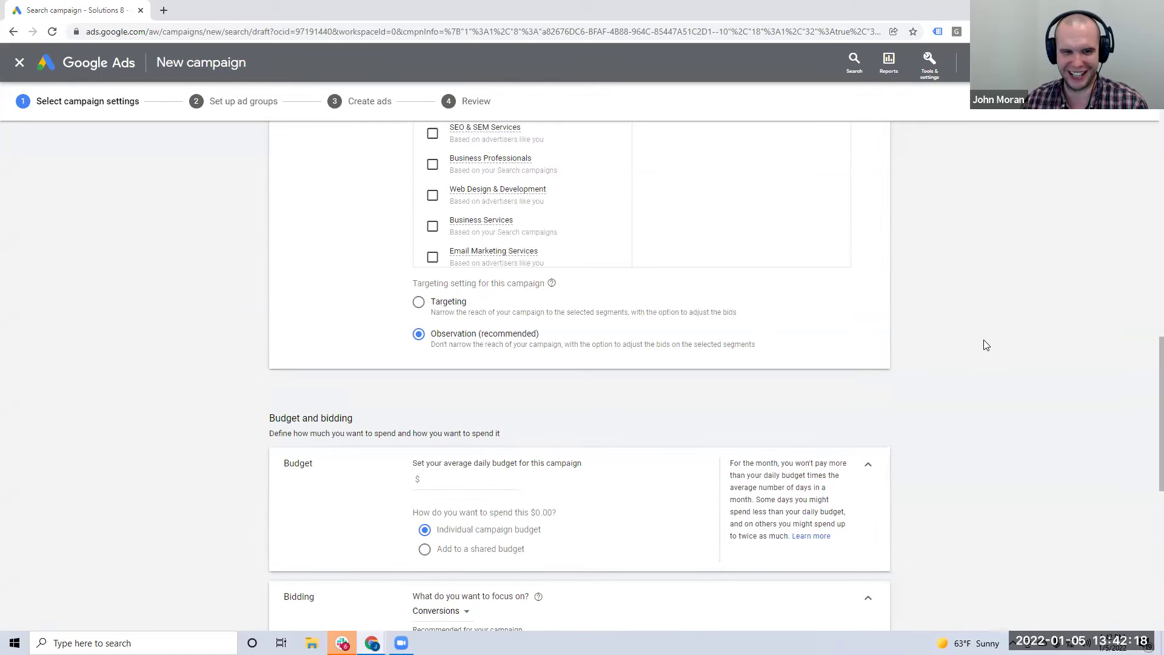
Set the campaign's average daily budget to $200
scroll(995, 332, "down", 3)
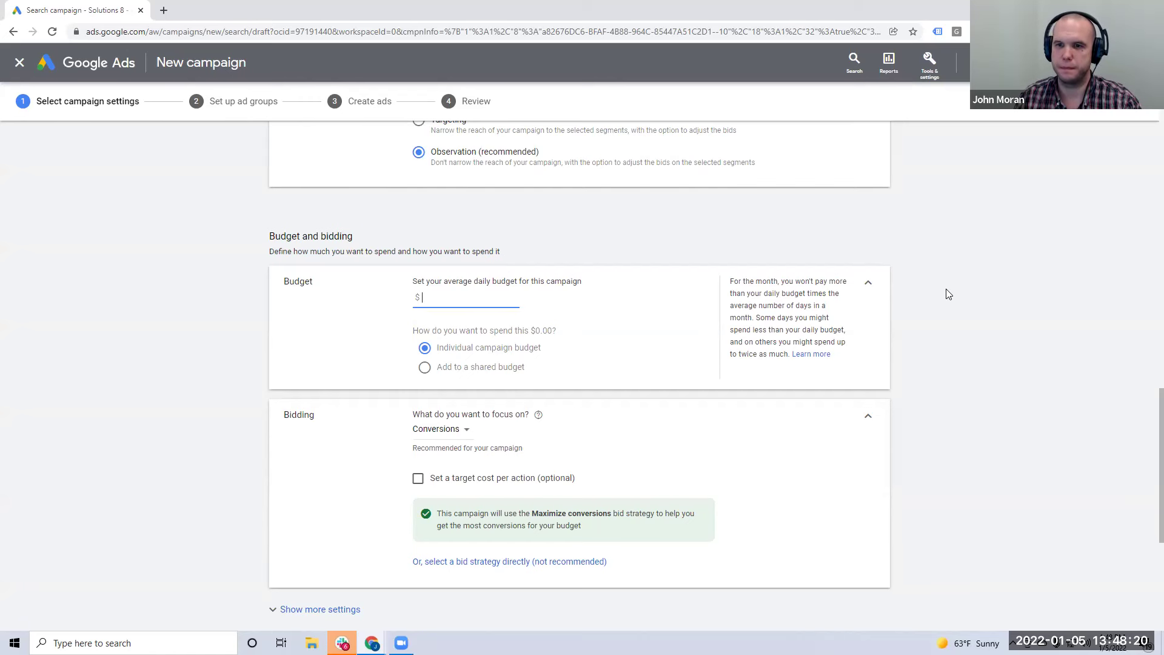
scroll(948, 294, "down", 1)
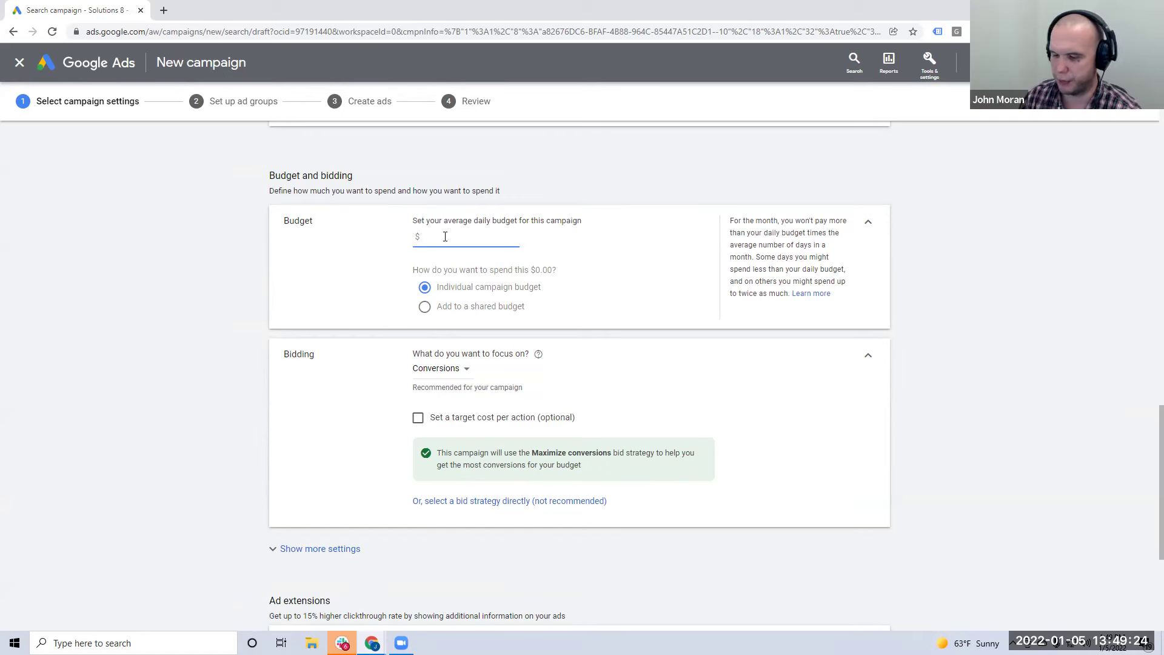
type("200")
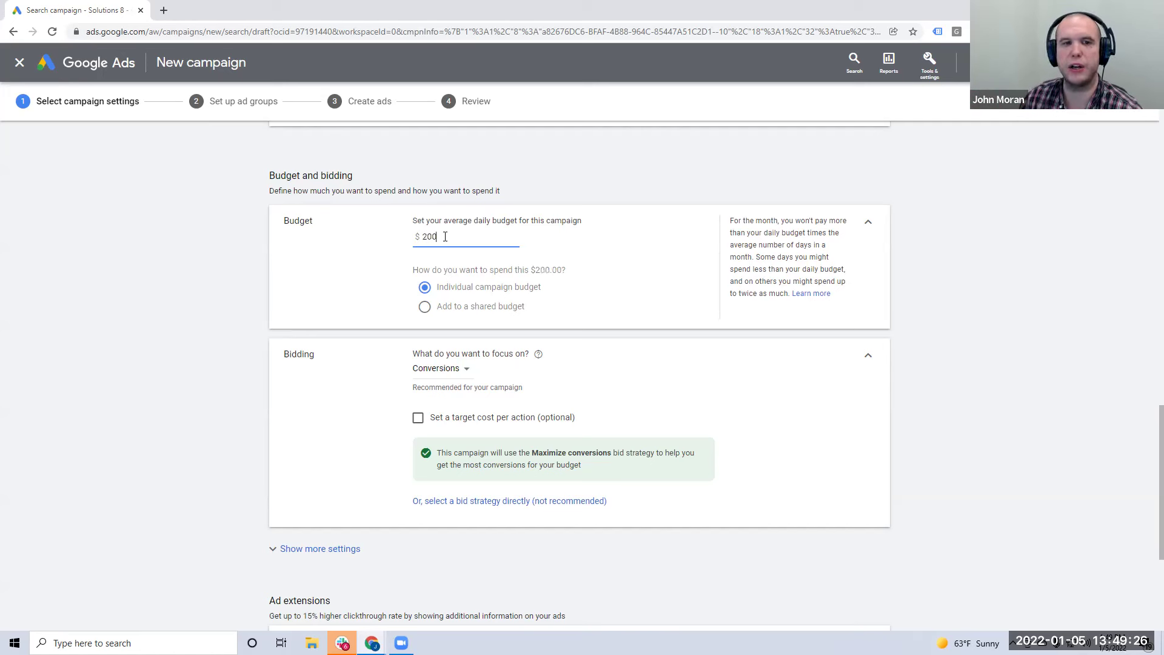
left_click(319, 294)
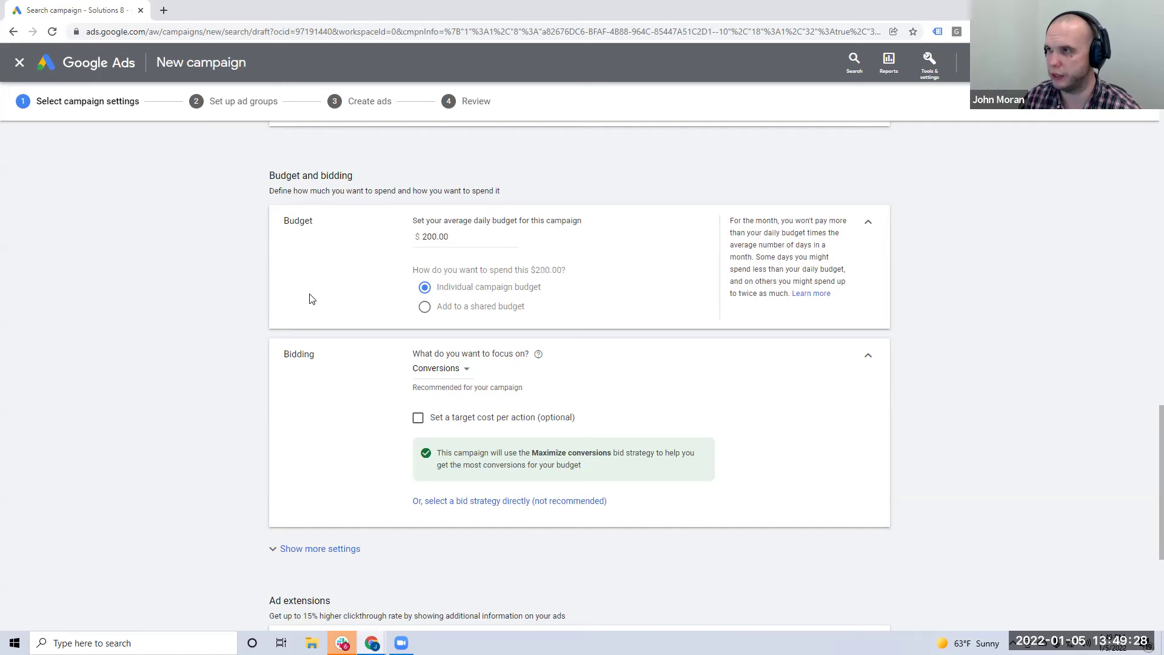
Switch to choosing the bid strategy directly and select Manual CPC
scroll(395, 334, "down", 2)
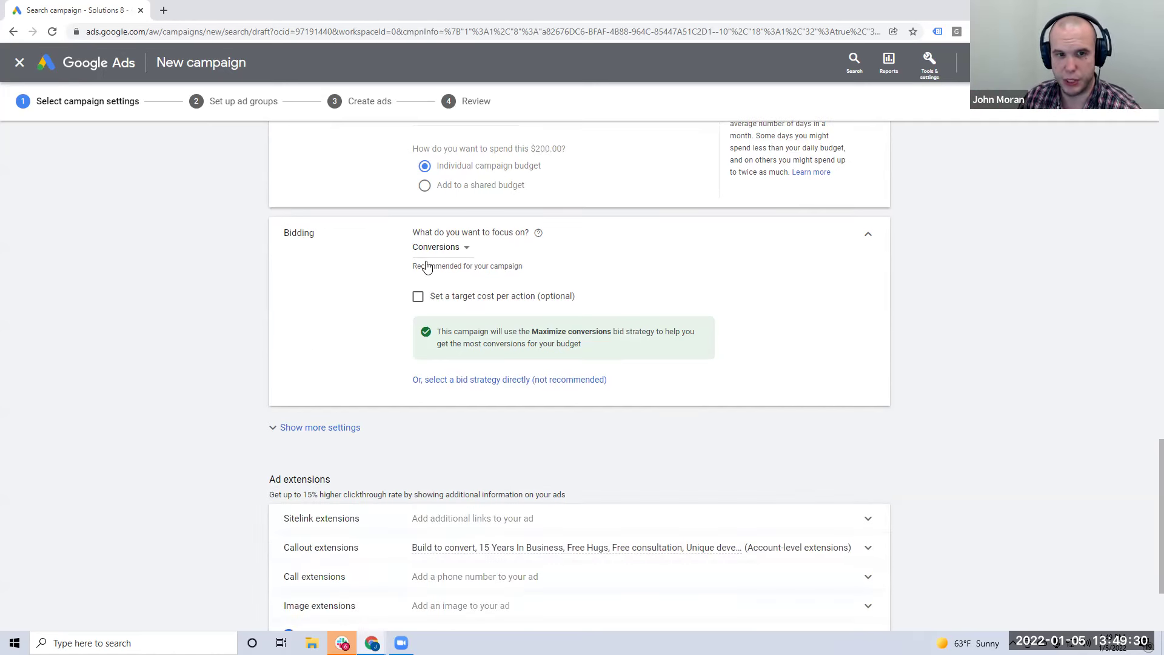
left_click(481, 385)
left_click(467, 271)
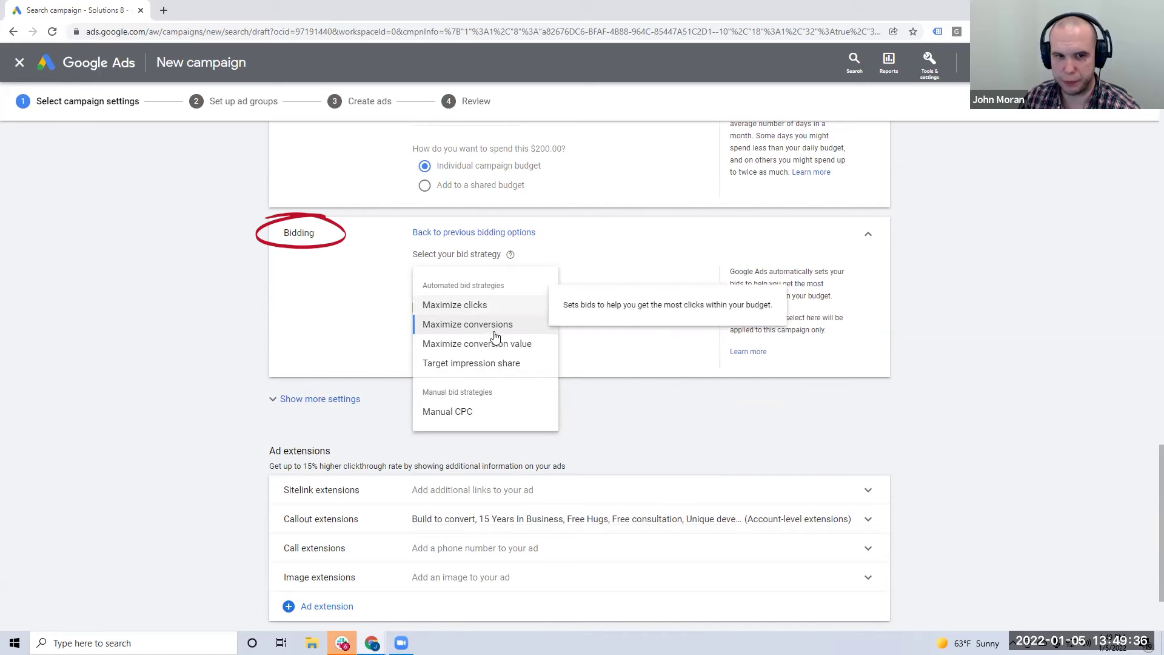
left_click(500, 411)
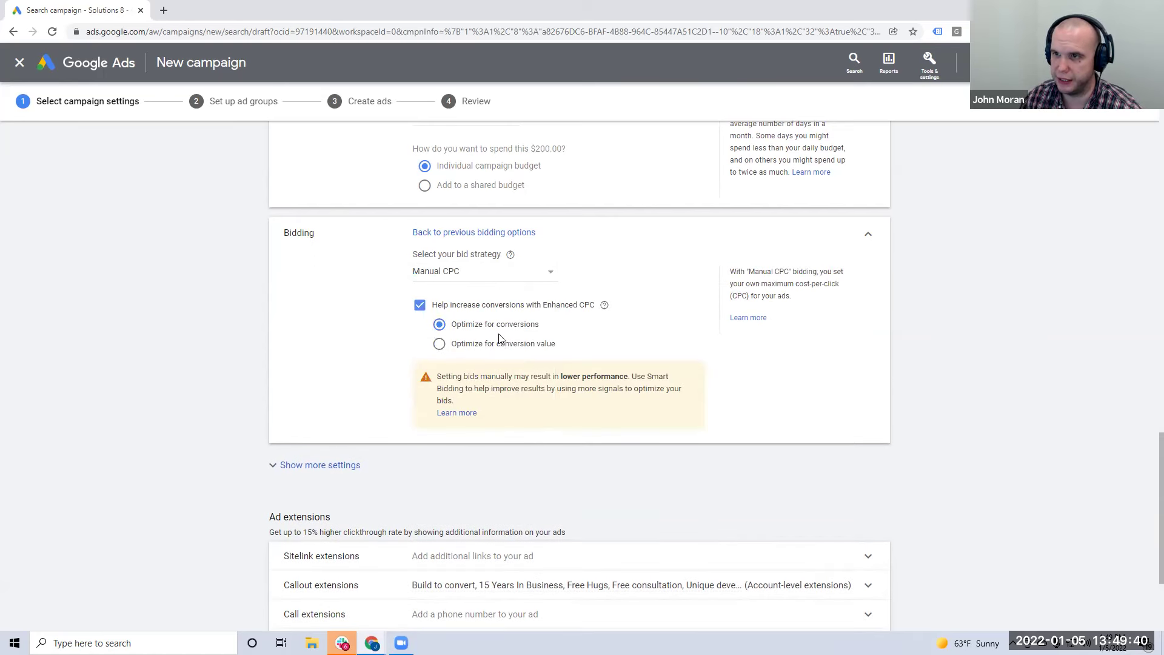
Try Target impression share as the campaign's bid strategy, and change it to Maximize conversion value
left_click(505, 278)
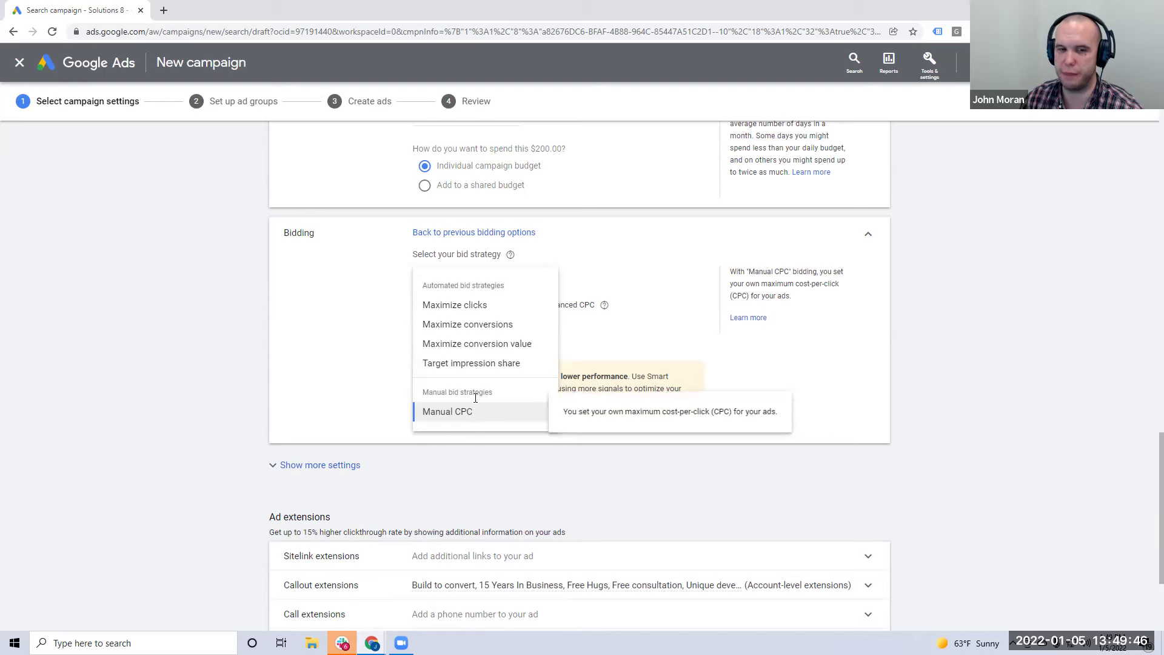
left_click(493, 363)
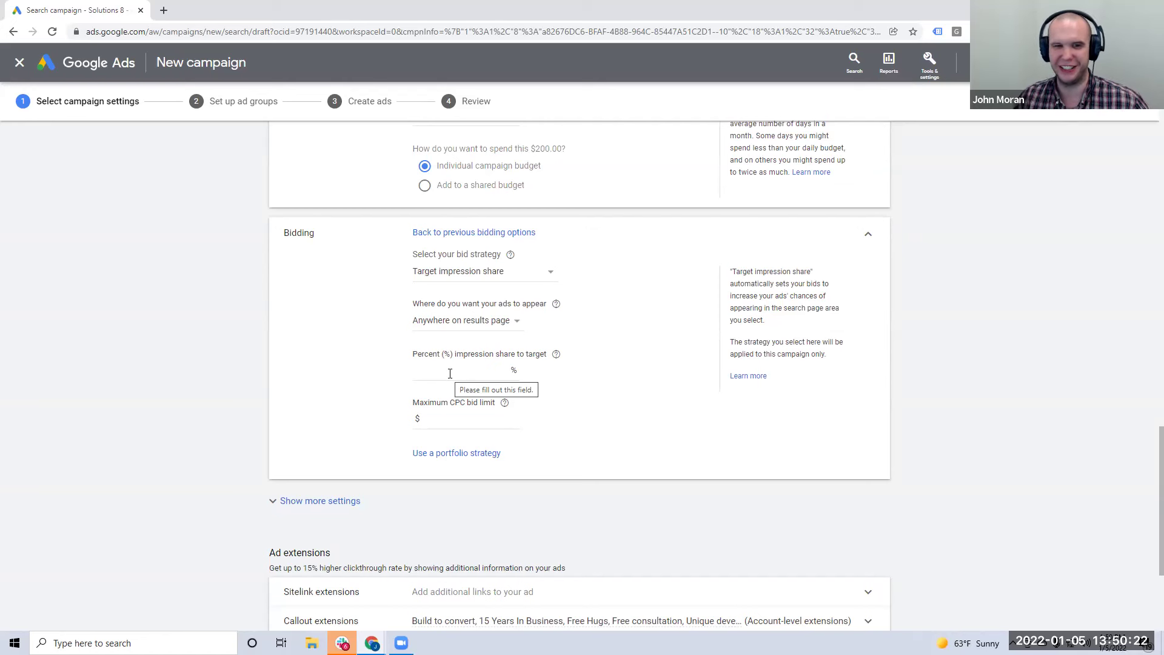
left_click(472, 271)
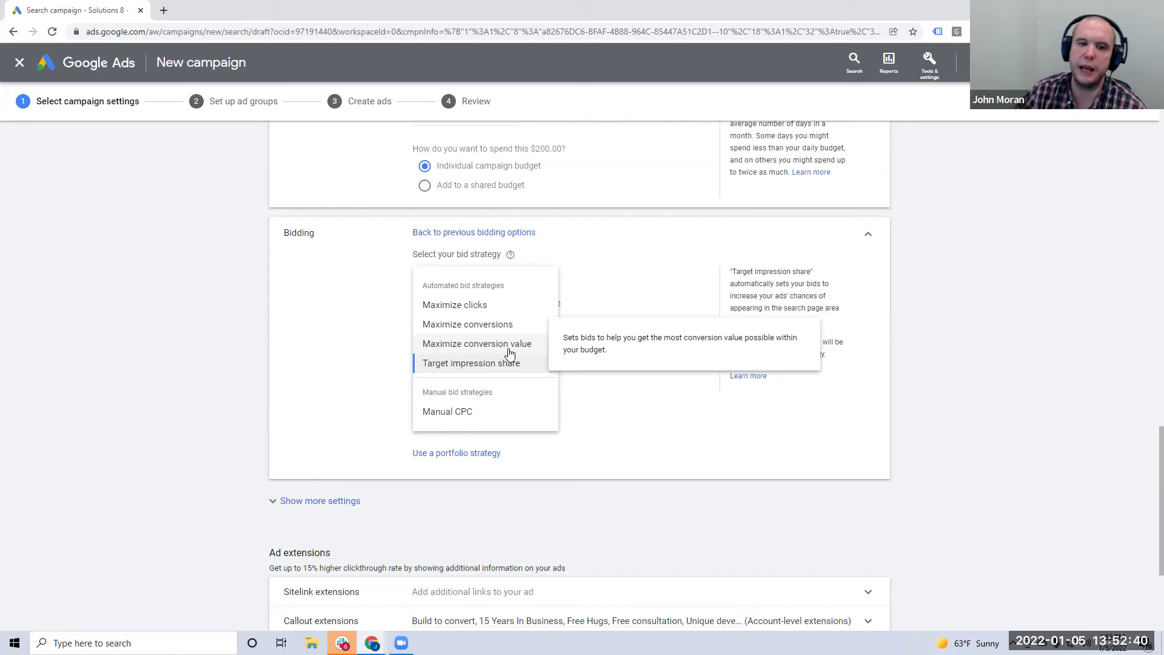
left_click(510, 345)
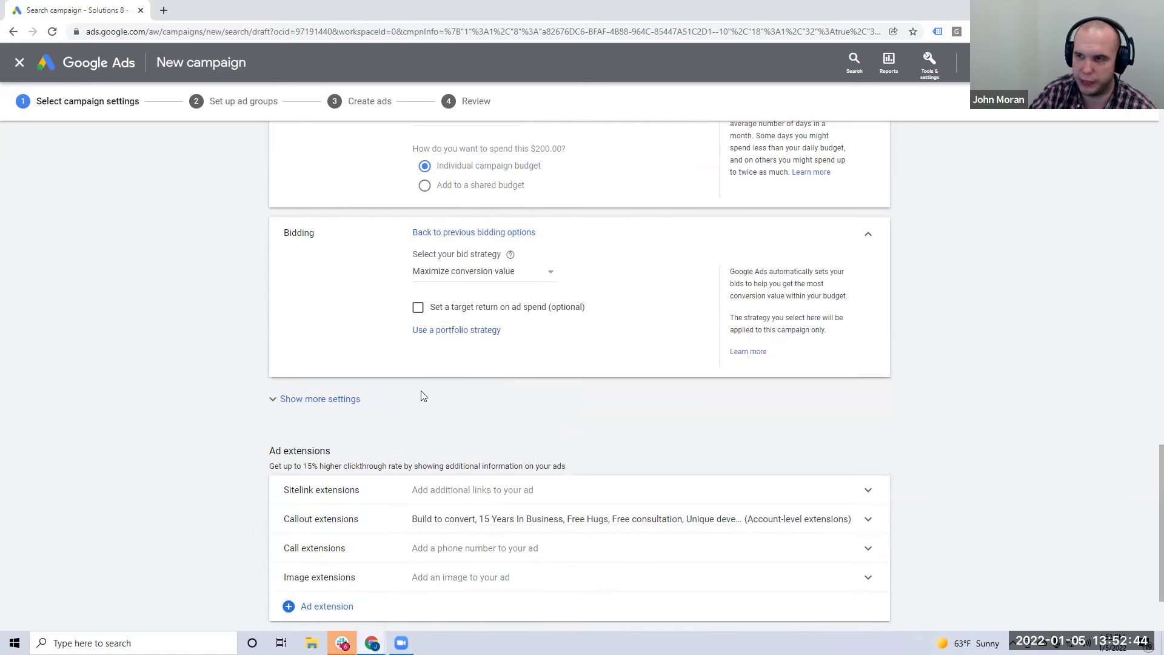
Expand the additional campaign settings to view ad rotation, and save the campaign settings to continue to ad group setup
left_click(262, 395)
scroll(213, 372, "down", 2)
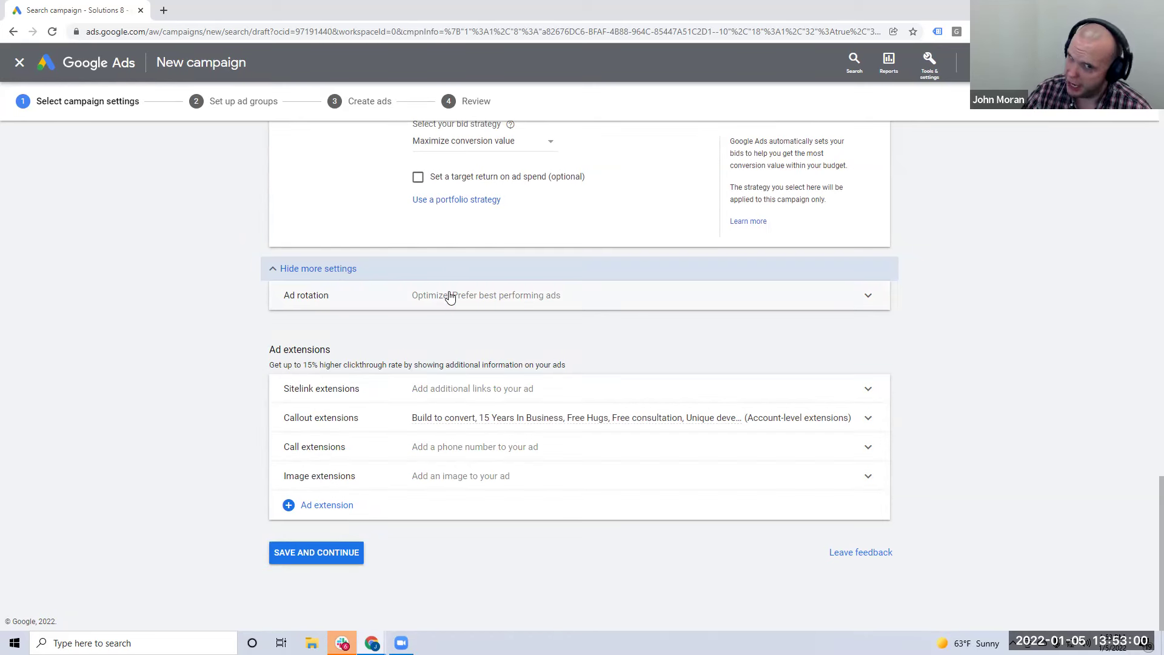
left_click(316, 557)
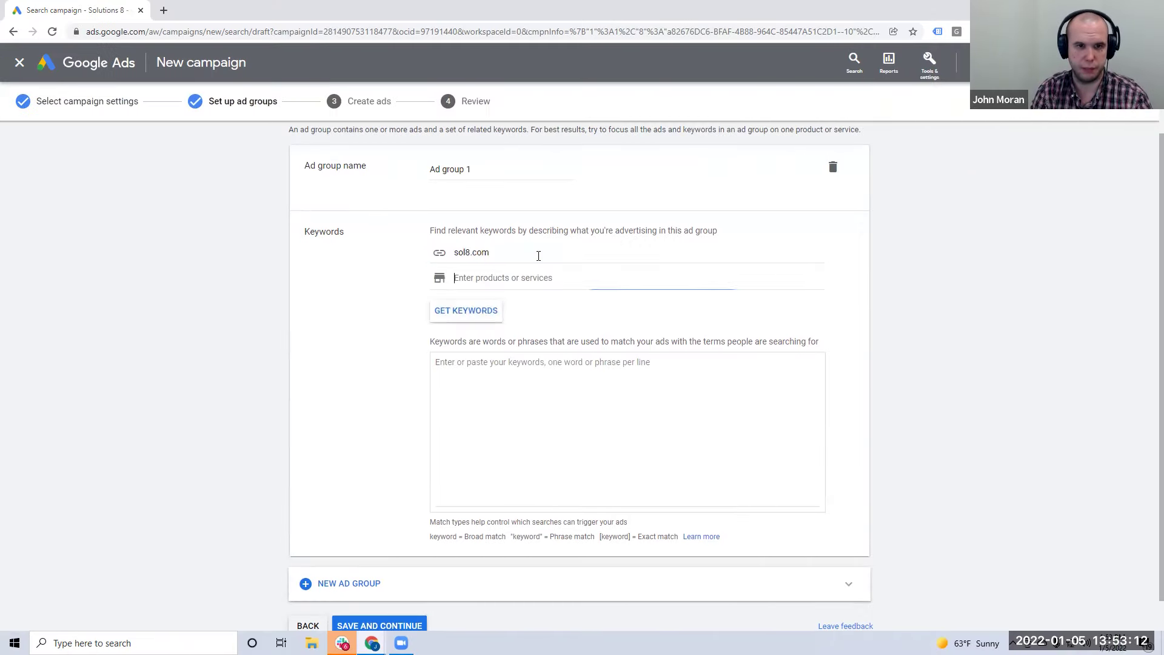
Enter "google ads" as a keyword for Ad group 1 and clear it again
left_click(528, 431)
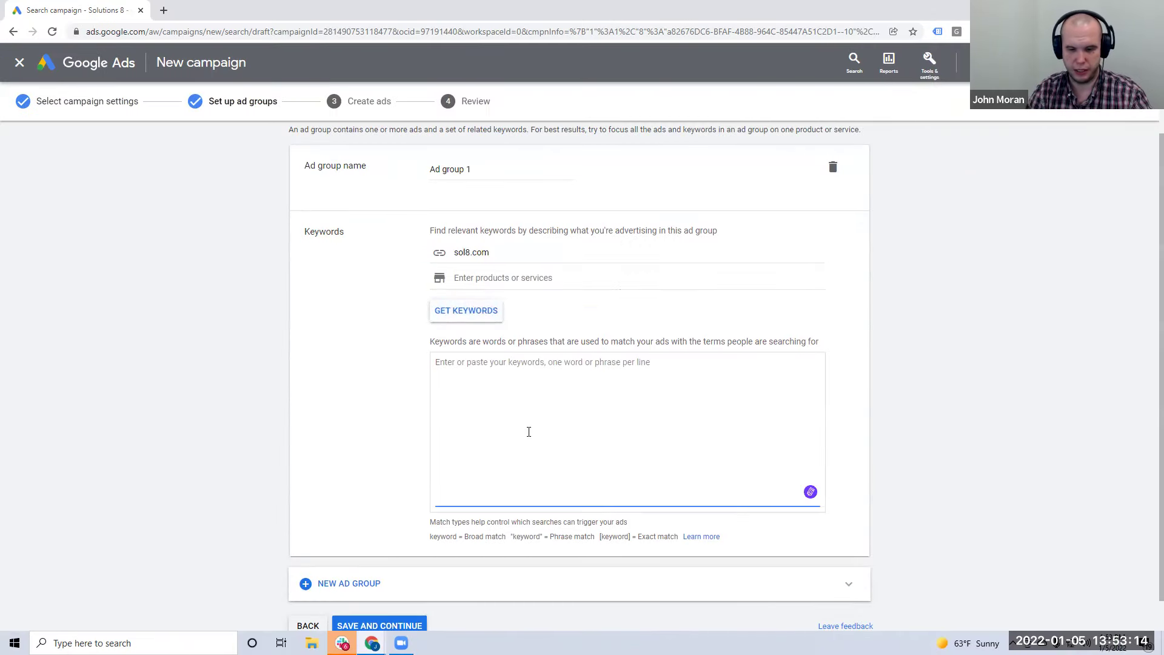
type("google ads")
left_click(308, 387)
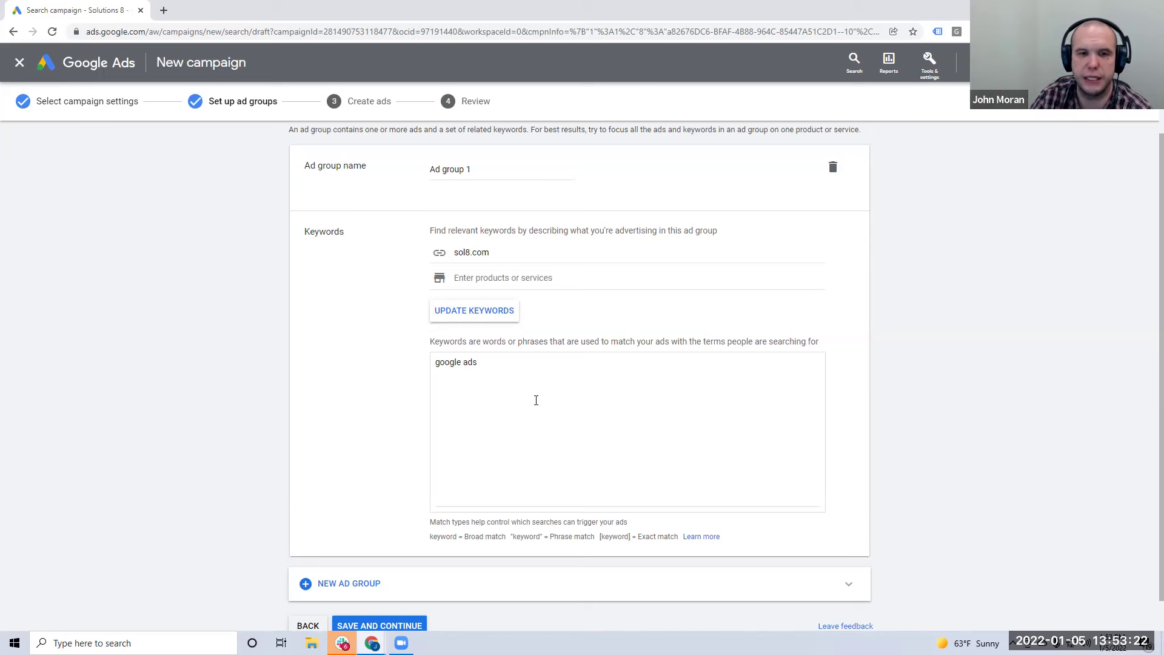
left_click(552, 383)
key("ctrl+a")
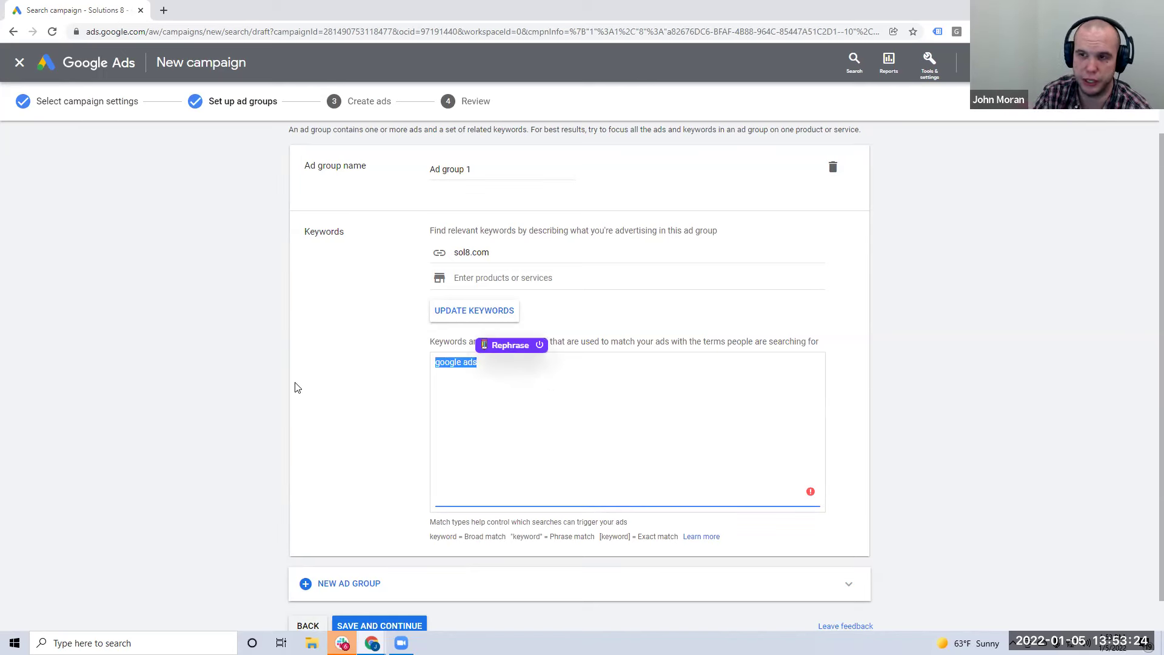
key("BackSpace")
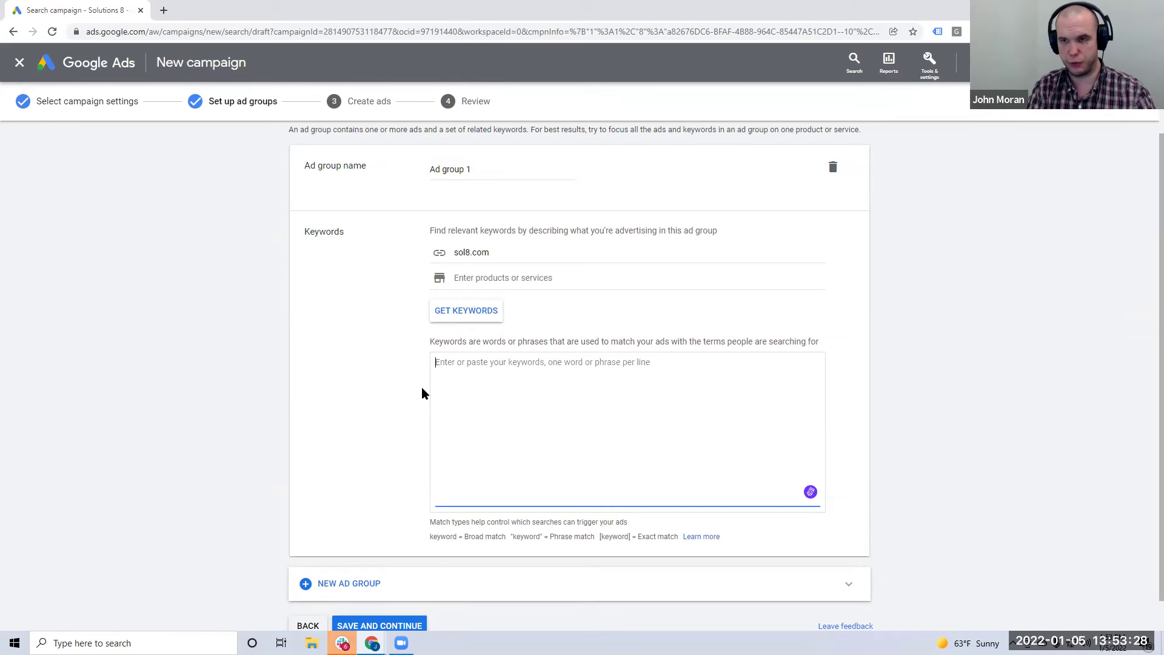
Enter the keyword "best google ads agency" for Ad group 1 and save it to continue to ad creation
type("best google a")
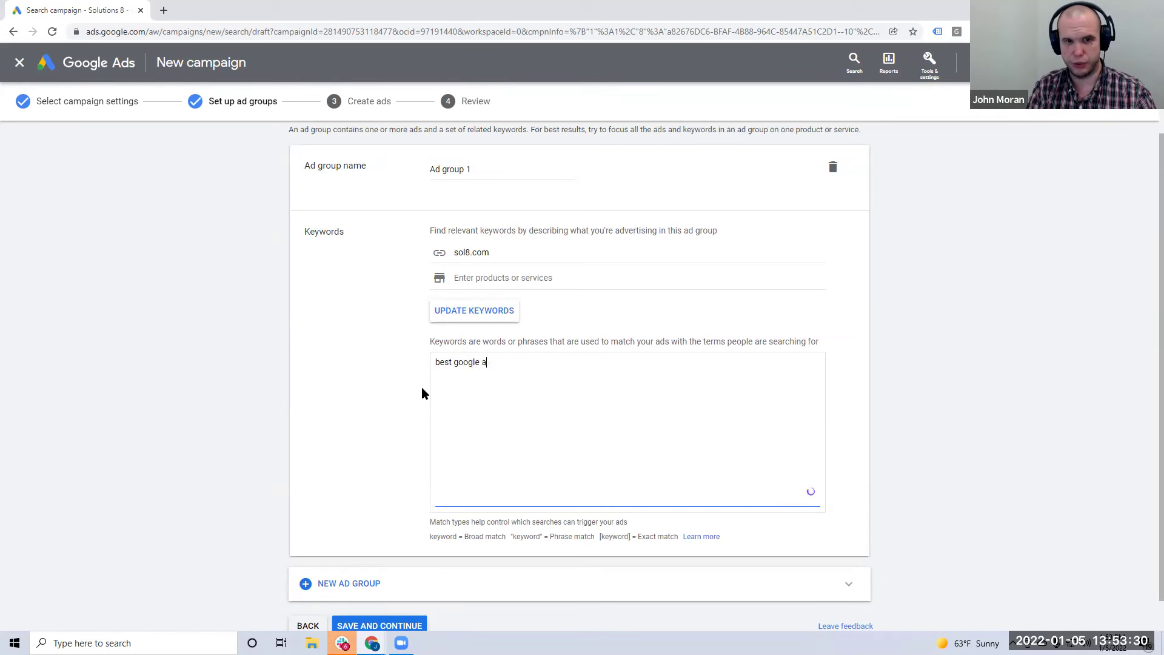
type("ds agency")
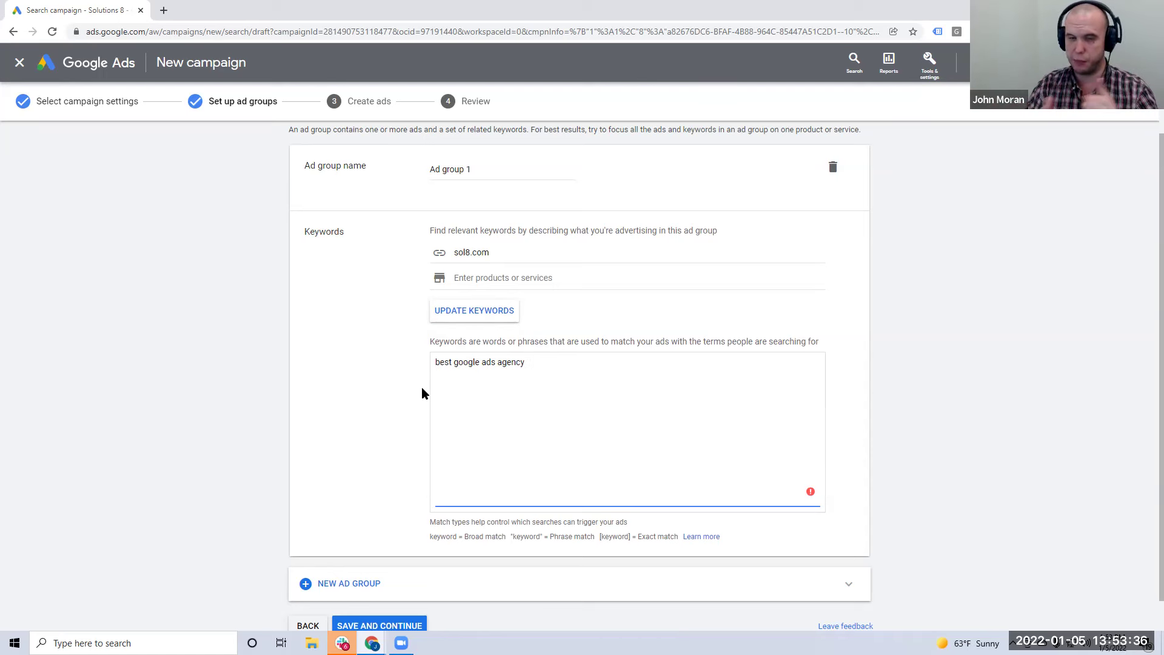
left_click_drag(507, 364, 453, 364)
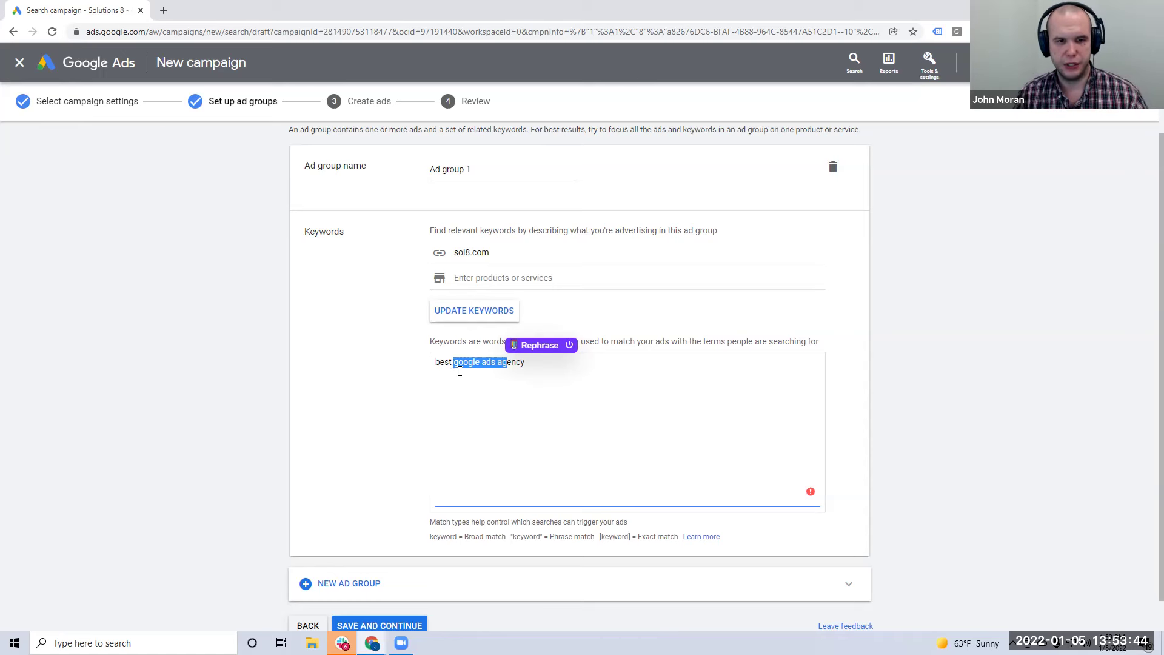
left_click(465, 376)
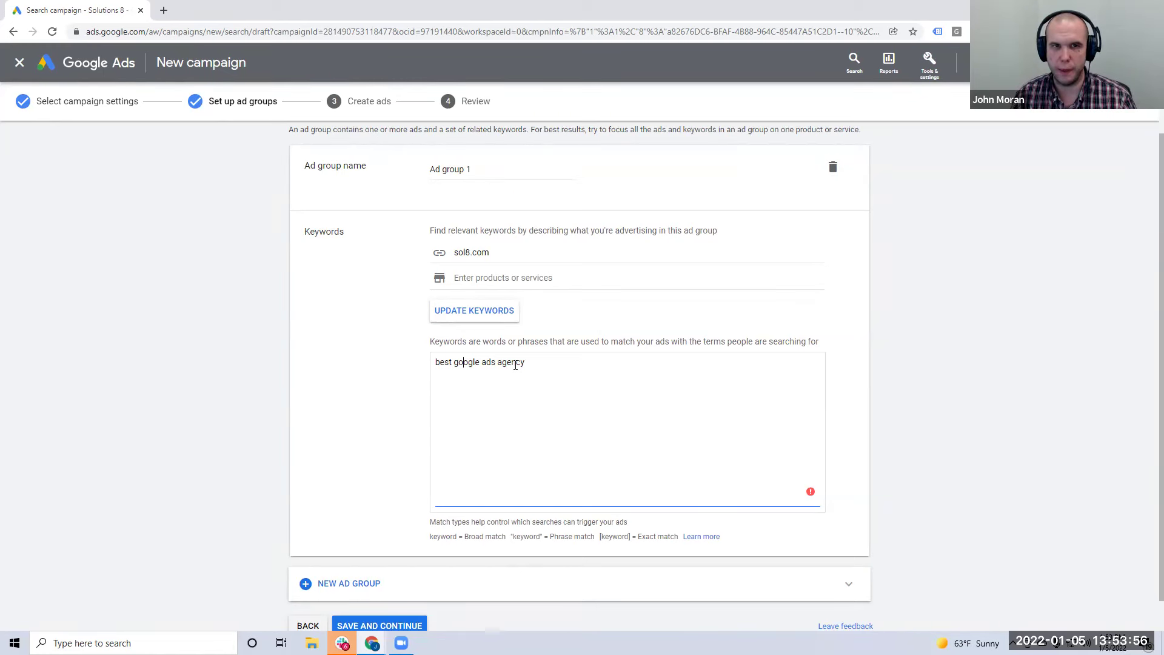
scroll(515, 365, "up", 1)
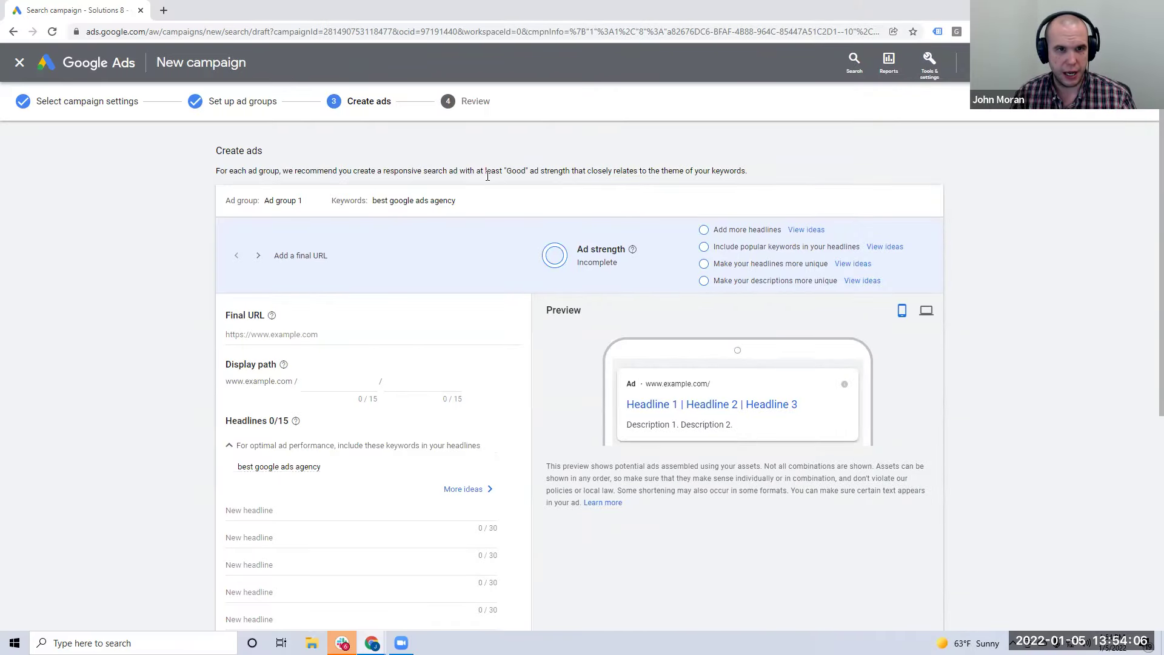
Look over the responsive search ad form, examining its final URL, display path, headline and description fields
scroll(256, 320, "down", 2)
scroll(181, 382, "down", 4)
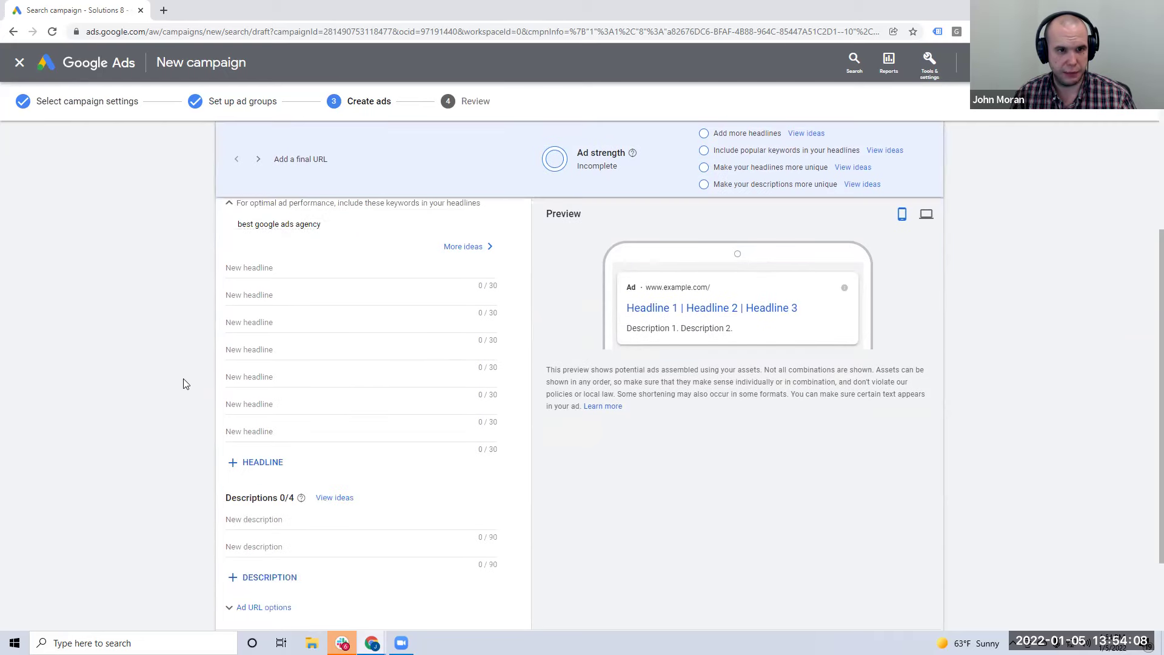
scroll(182, 382, "up", 6)
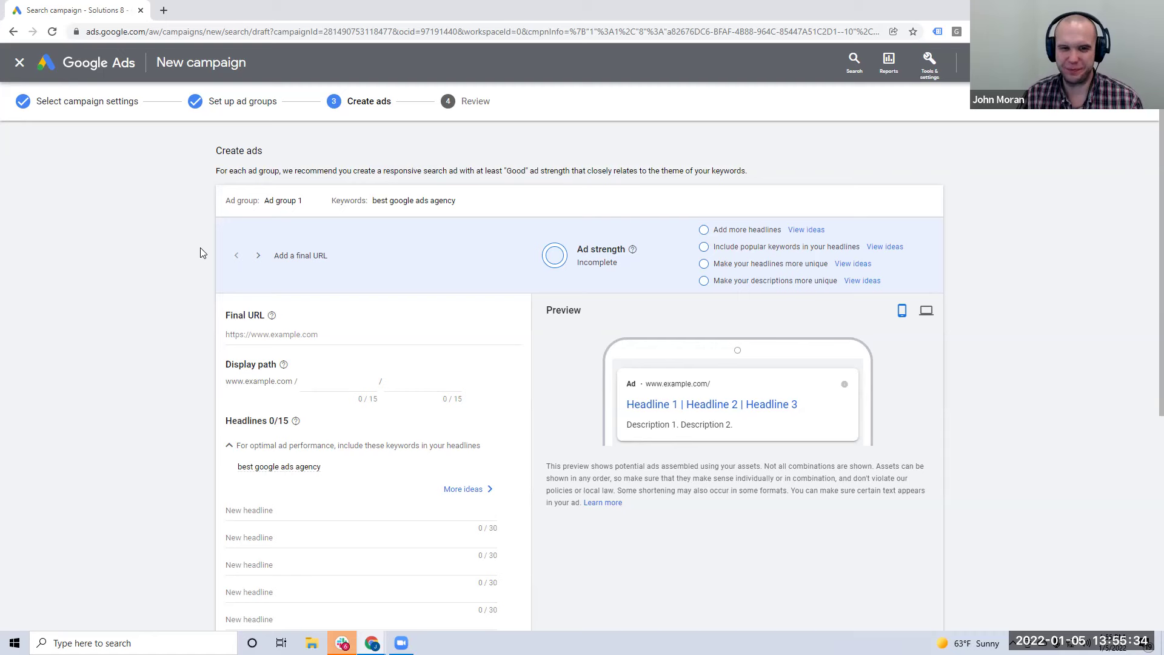
scroll(155, 264, "down", 5)
left_click(293, 234)
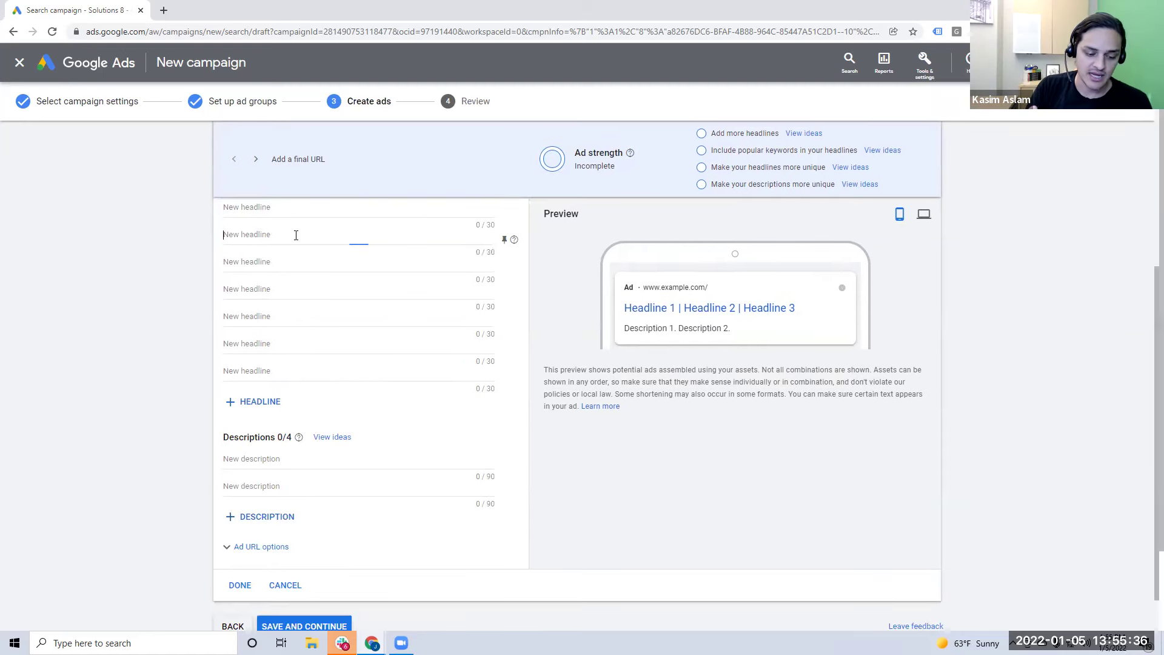
scroll(293, 314, "up", 4)
left_click(167, 345)
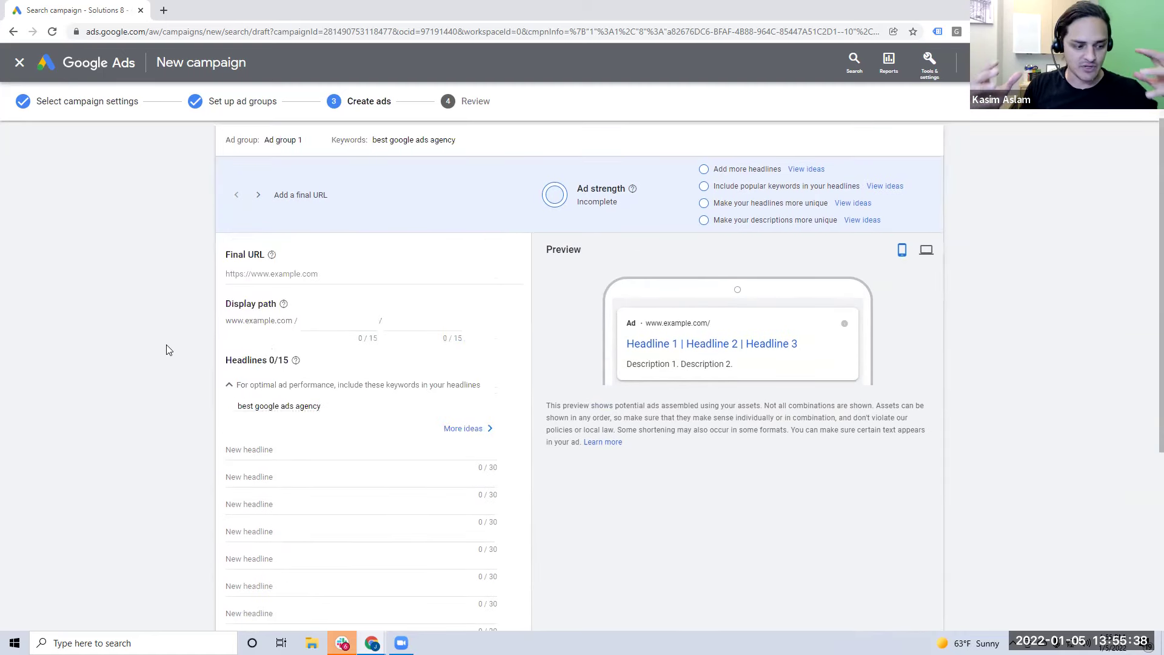